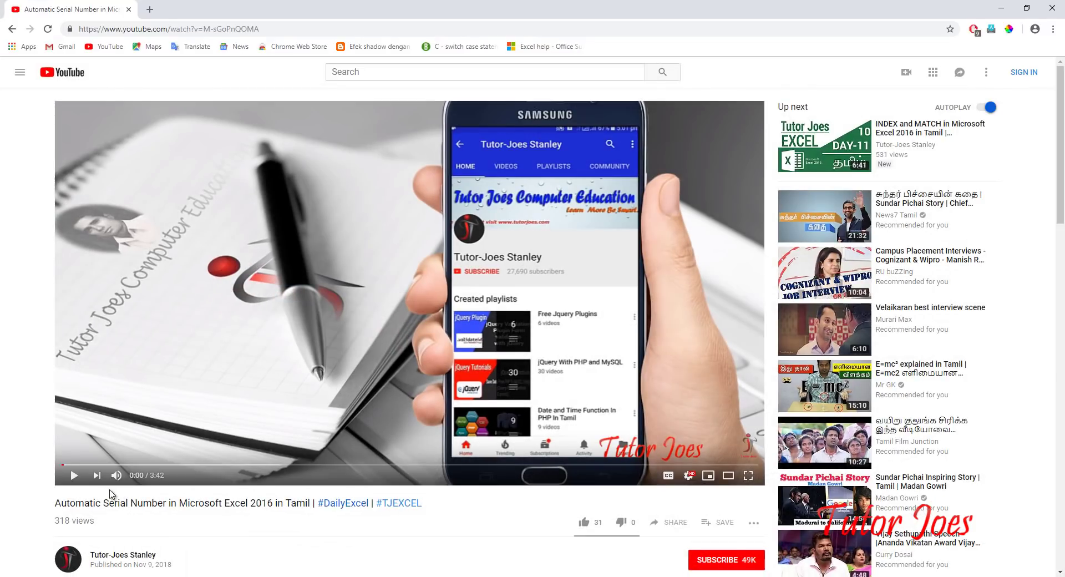
- Scroll to the viewer comment asking how to generate 01, 02, 03, collapse it, and point out its 01 example
{"action": "scroll", "coordinate": [183, 517], "scroll_direction": "down", "scroll_amount": 2}
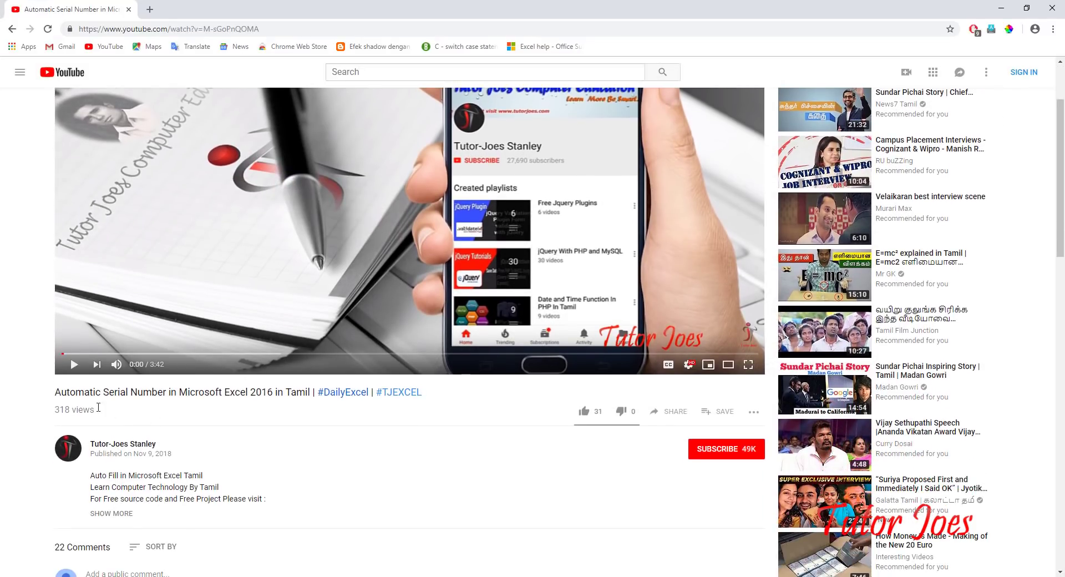
{"action": "scroll", "coordinate": [256, 416], "scroll_direction": "down", "scroll_amount": 3}
{"action": "scroll", "coordinate": [274, 331], "scroll_direction": "down", "scroll_amount": 3}
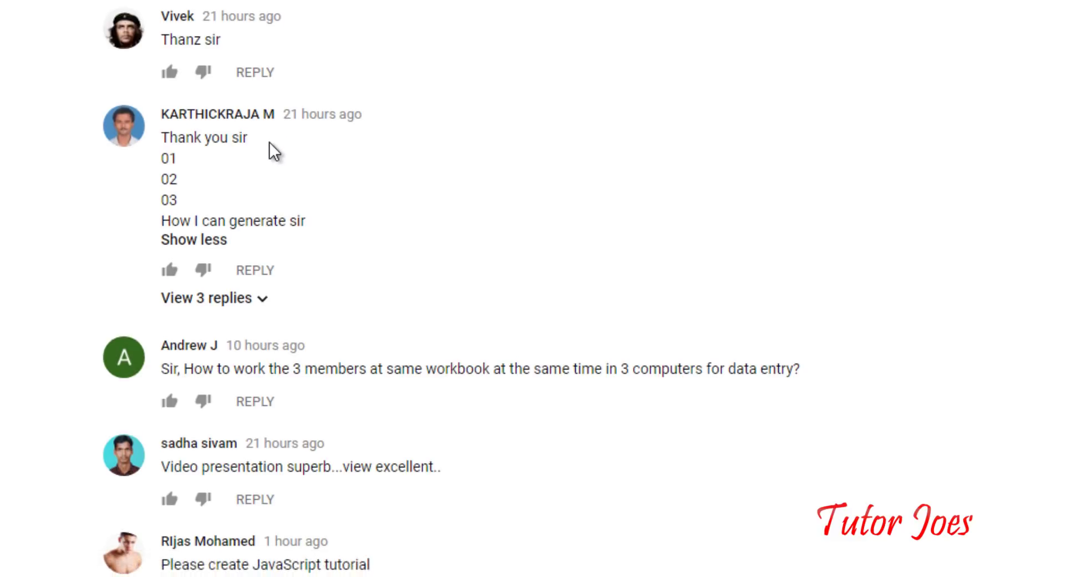
{"action": "scroll", "coordinate": [244, 111], "scroll_direction": "down", "scroll_amount": 3}
{"action": "left_click", "coordinate": [199, 35]}
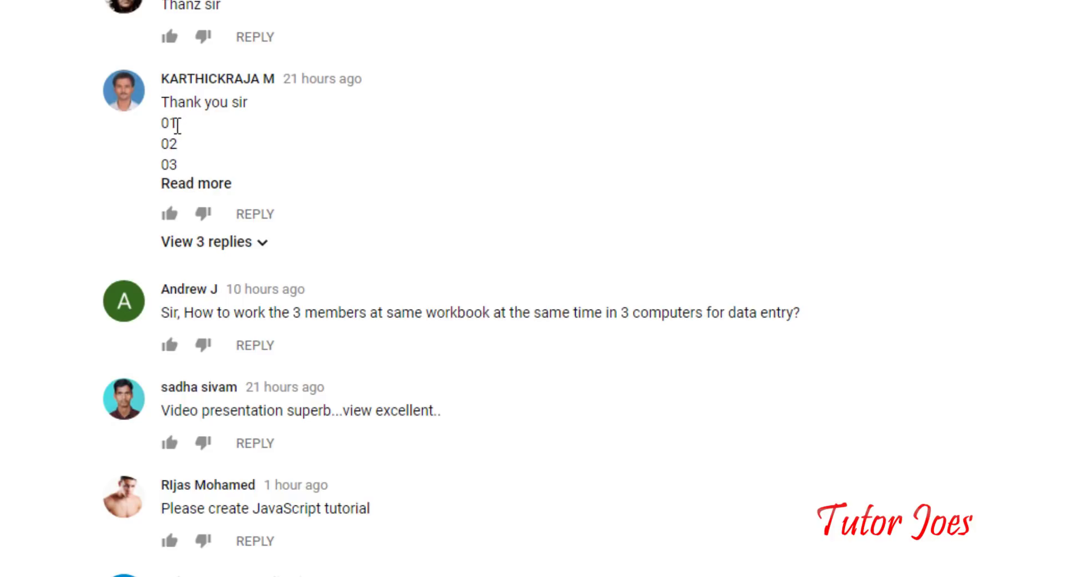
{"action": "left_click", "coordinate": [171, 129]}
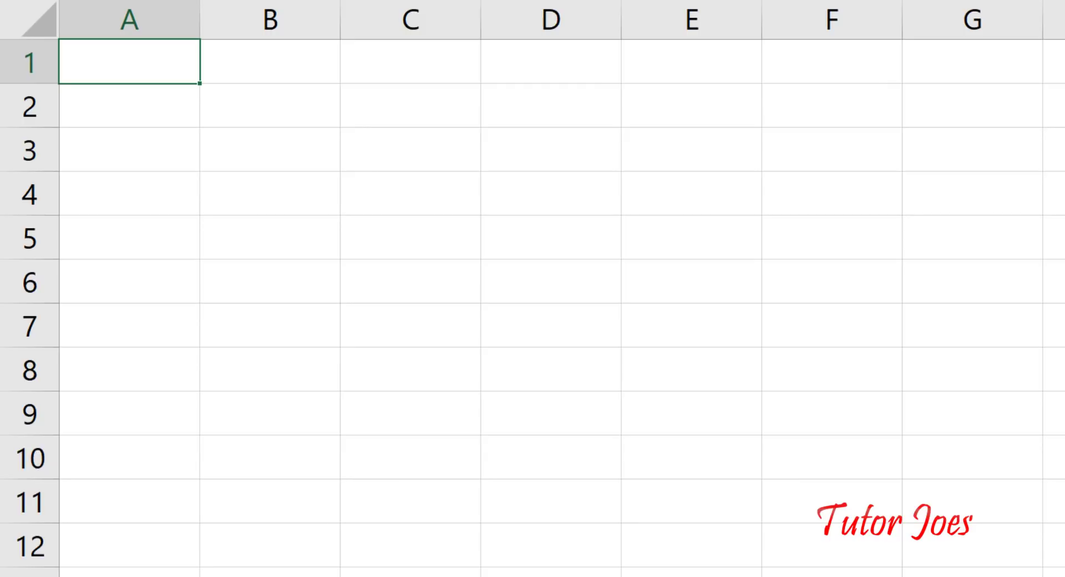
- Enter 1 and 2 in A1:A2 and drag the series down to A20
{"action": "type", "text": "1"}
{"action": "key", "text": "Return"}
{"action": "type", "text": "2"}
{"action": "key", "text": "Return"}
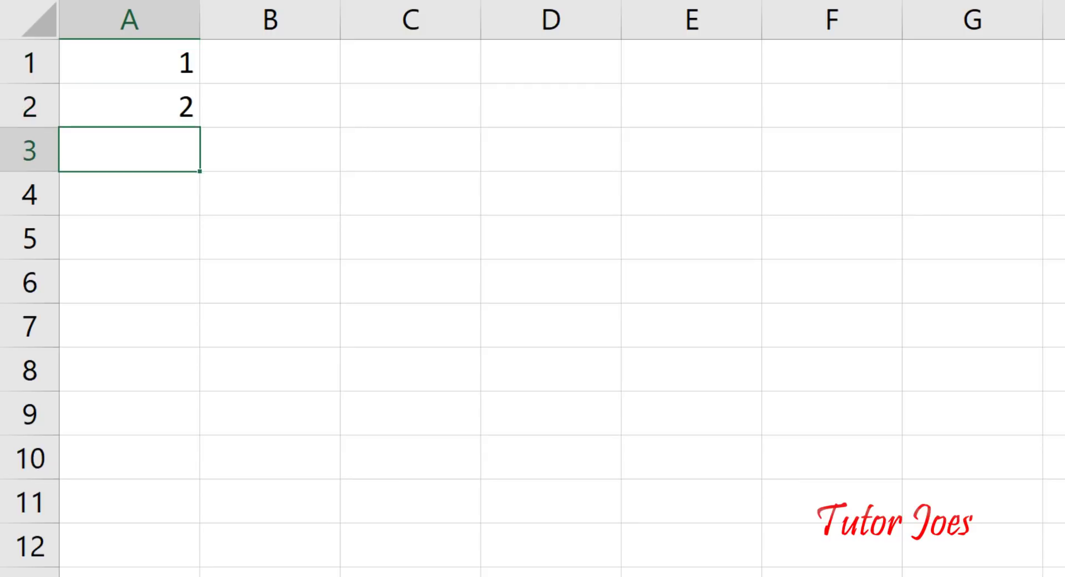
{"action": "left_click", "coordinate": [149, 81]}
{"action": "left_click_drag", "start_coordinate": [149, 81], "coordinate": [161, 109]}
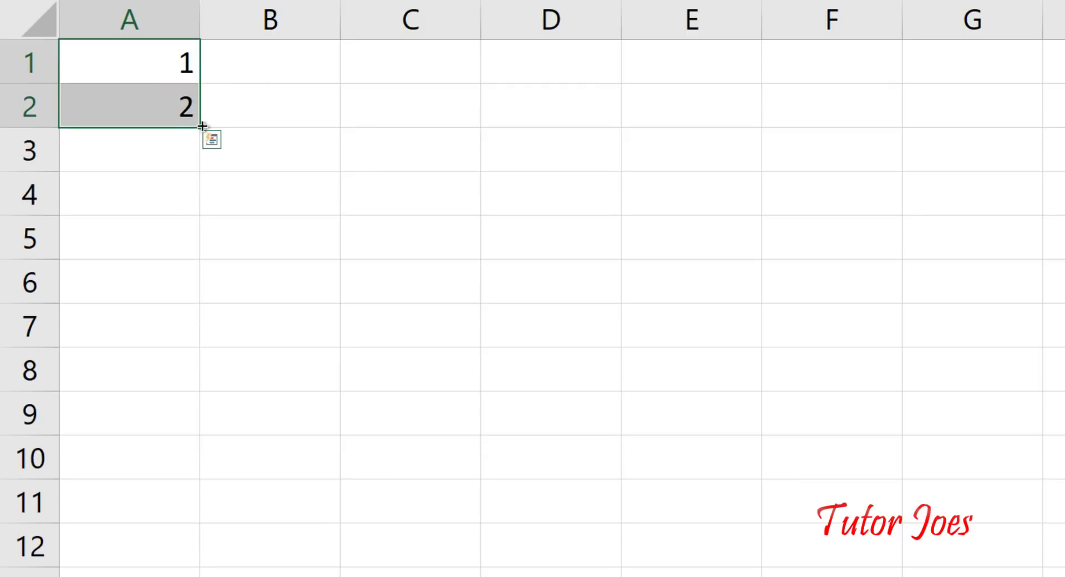
{"action": "left_click", "coordinate": [207, 137]}
{"action": "left_click_drag", "start_coordinate": [172, 62], "coordinate": [166, 492]}
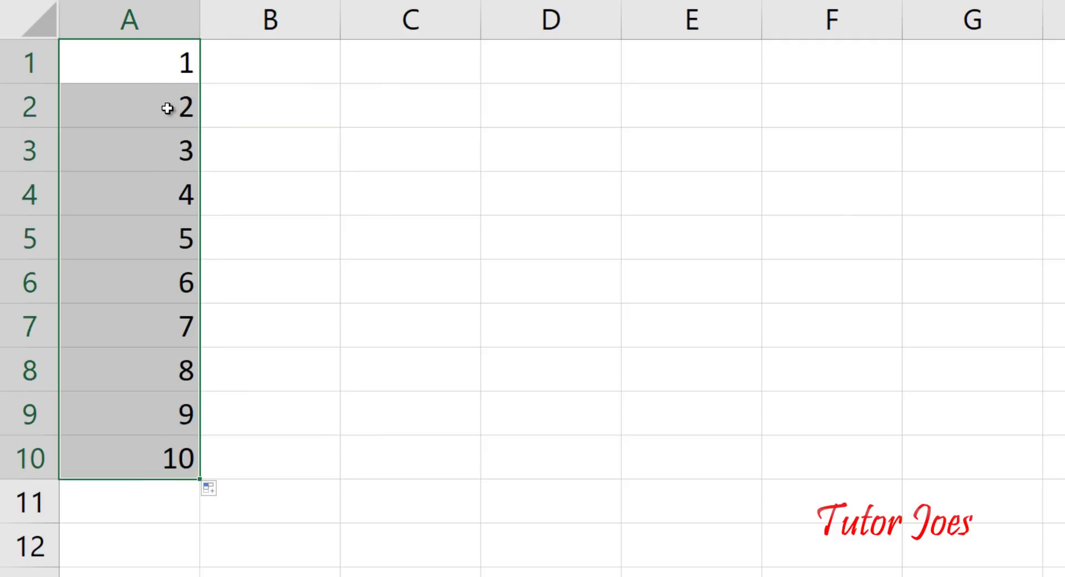
- Check the filled numbers down column A, then select the whole column A
{"action": "left_click", "coordinate": [164, 87]}
{"action": "scroll", "coordinate": [151, 323], "scroll_direction": "down", "scroll_amount": 2}
{"action": "scroll", "coordinate": [159, 171], "scroll_direction": "up", "scroll_amount": 2}
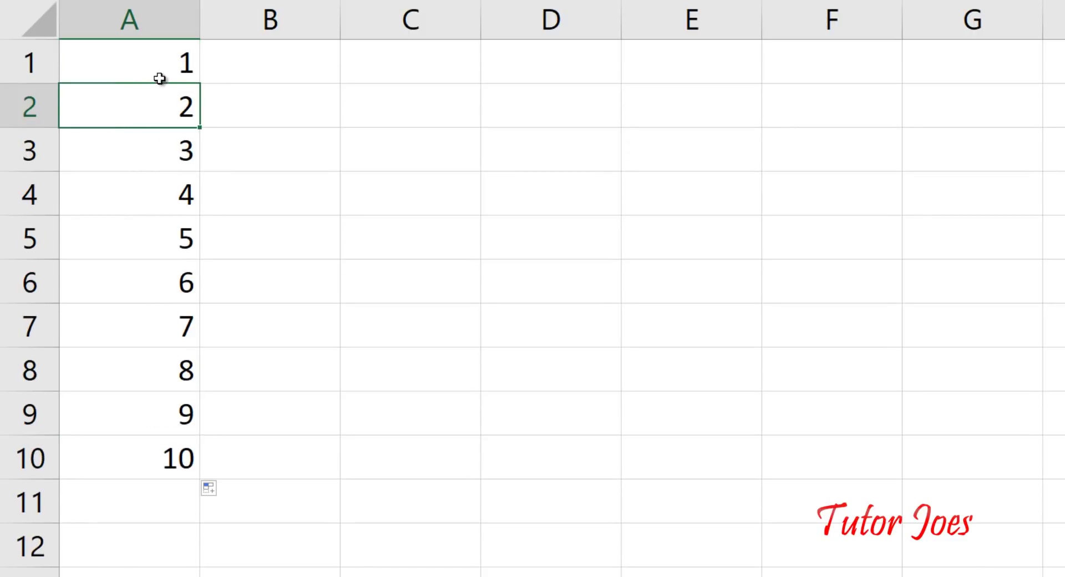
{"action": "mouse_move", "coordinate": [157, 77]}
{"action": "left_mouse_down"}
{"action": "mouse_move", "coordinate": [153, 470]}
{"action": "mouse_move", "coordinate": [201, 547]}
{"action": "mouse_move", "coordinate": [209, 527]}
{"action": "left_mouse_up"}
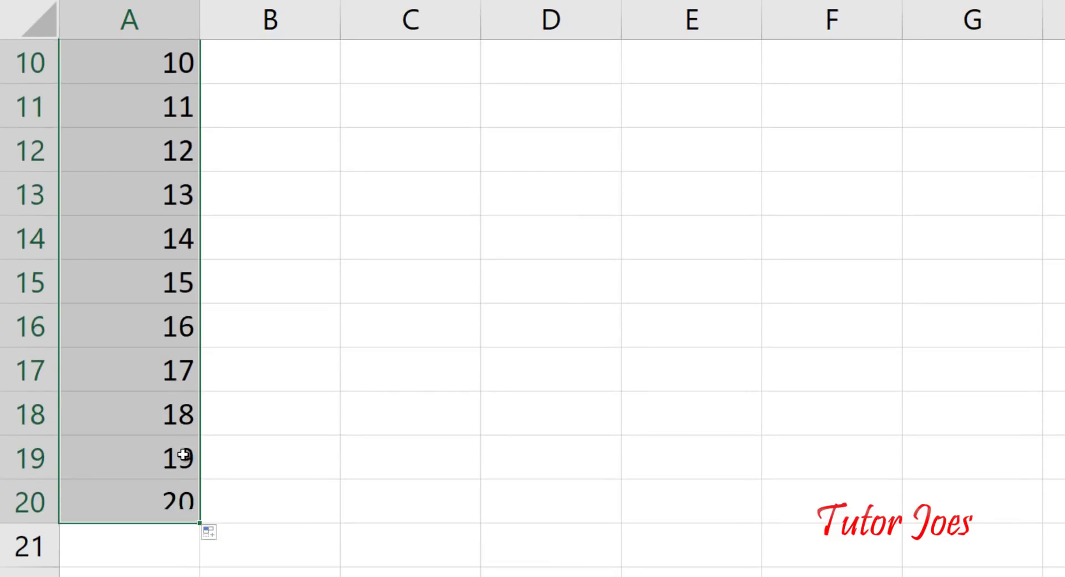
{"action": "scroll", "coordinate": [221, 309], "scroll_direction": "up", "scroll_amount": 3}
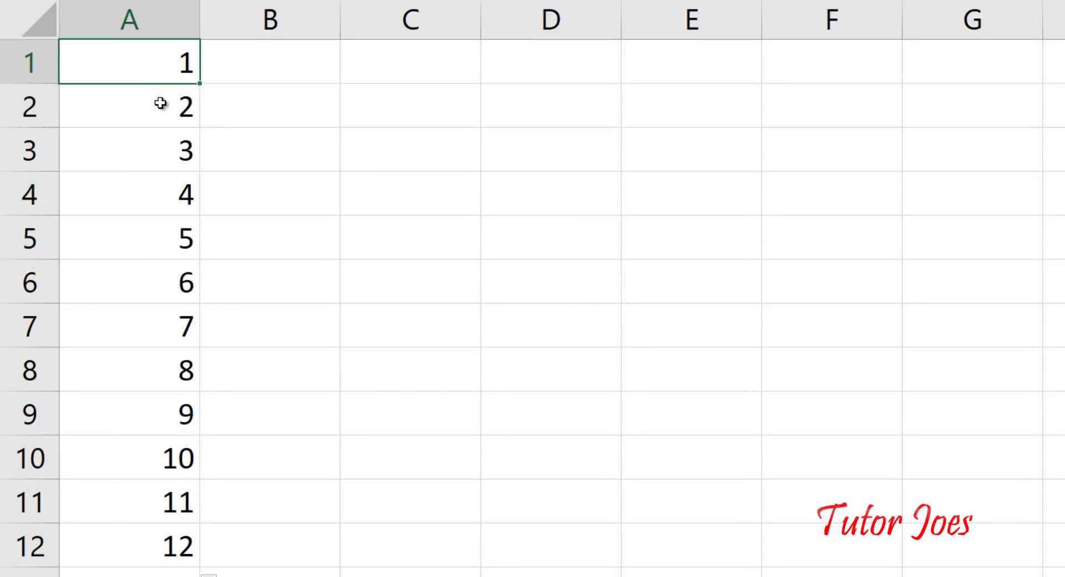
{"action": "left_click_drag", "start_coordinate": [157, 136], "coordinate": [156, 222]}
{"action": "left_click", "coordinate": [159, 291]}
{"action": "left_click", "coordinate": [164, 335]}
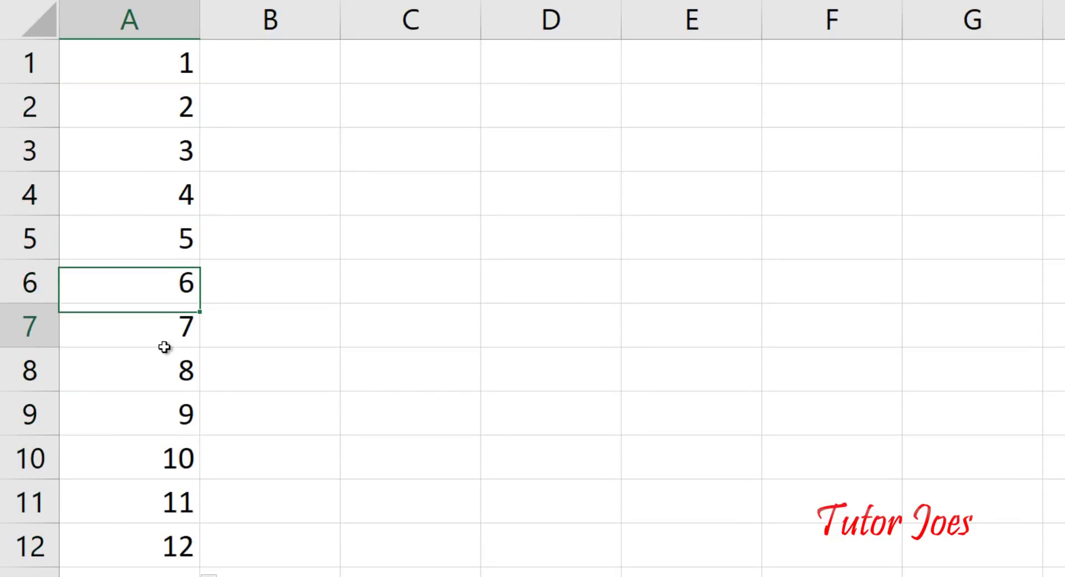
{"action": "left_click", "coordinate": [151, 417]}
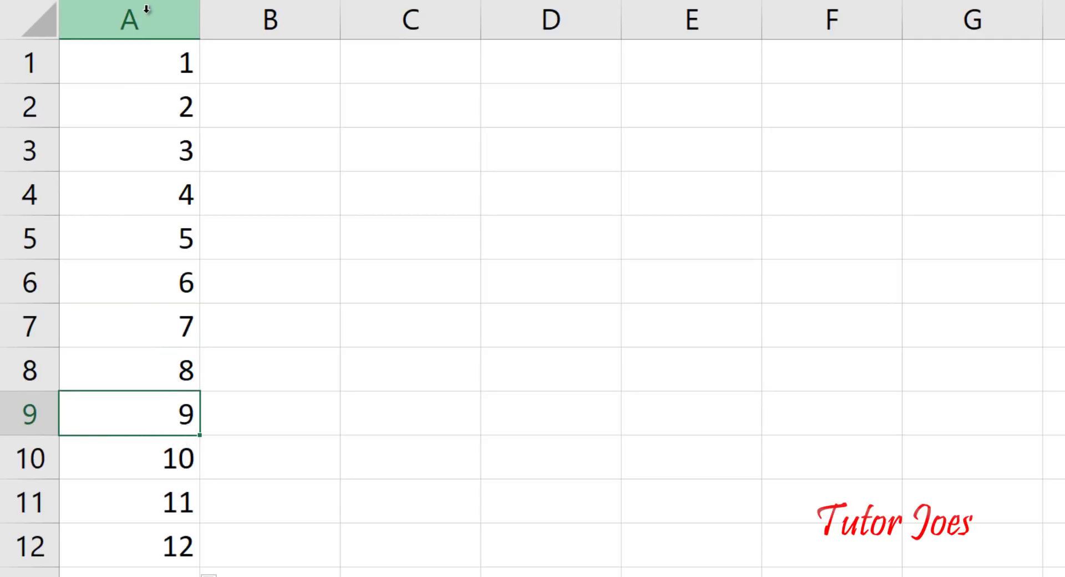
{"action": "left_click", "coordinate": [143, 12]}
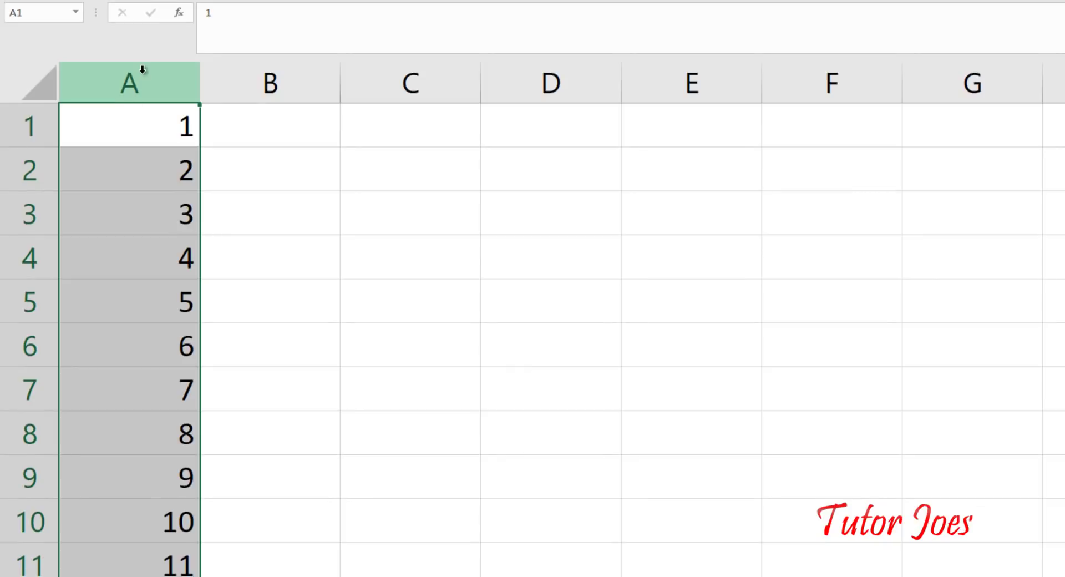
- Apply the custom number format 00 to column A through Format Cells
{"action": "right_click", "coordinate": [142, 68]}
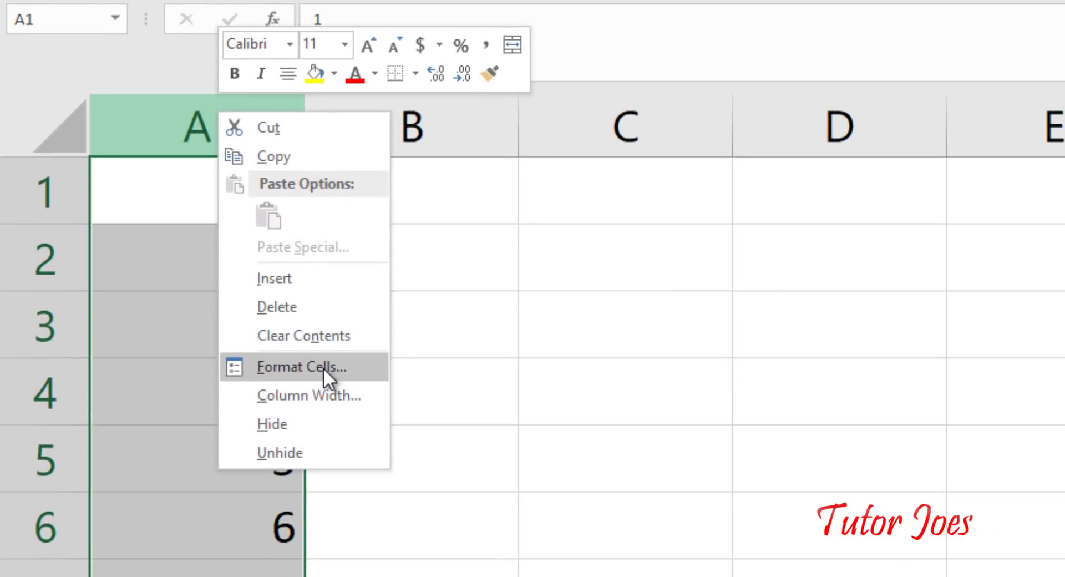
{"action": "left_click", "coordinate": [324, 367]}
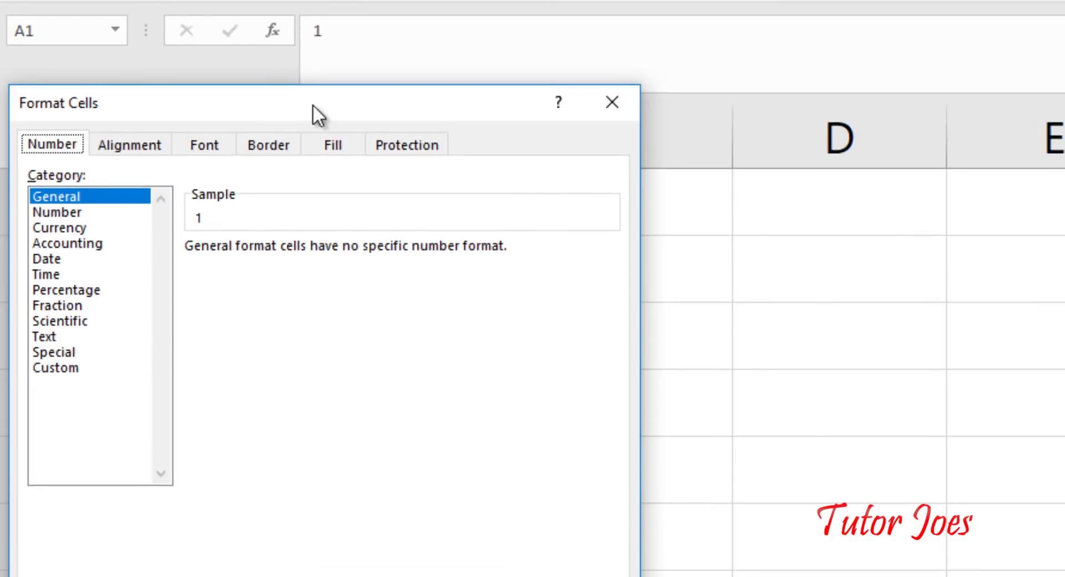
{"action": "left_click_drag", "start_coordinate": [312, 105], "coordinate": [948, 181]}
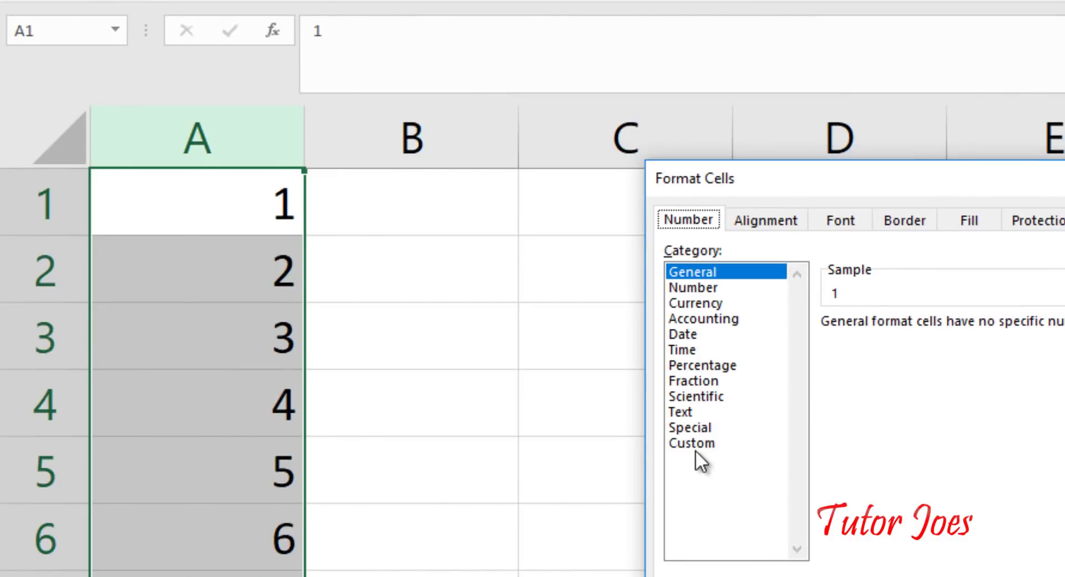
{"action": "left_click", "coordinate": [709, 442]}
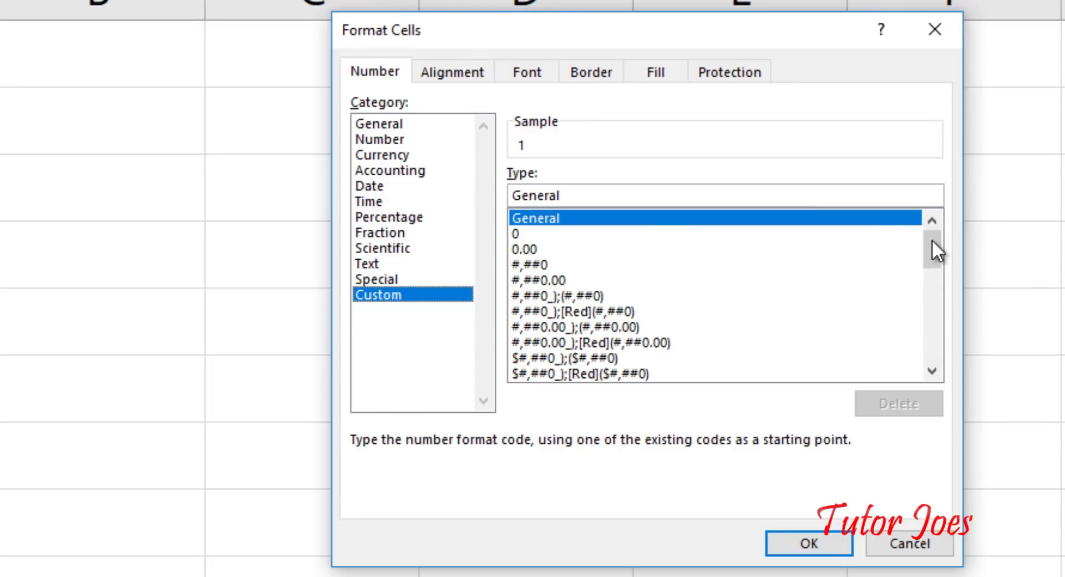
{"action": "left_click_drag", "start_coordinate": [932, 244], "coordinate": [828, 263]}
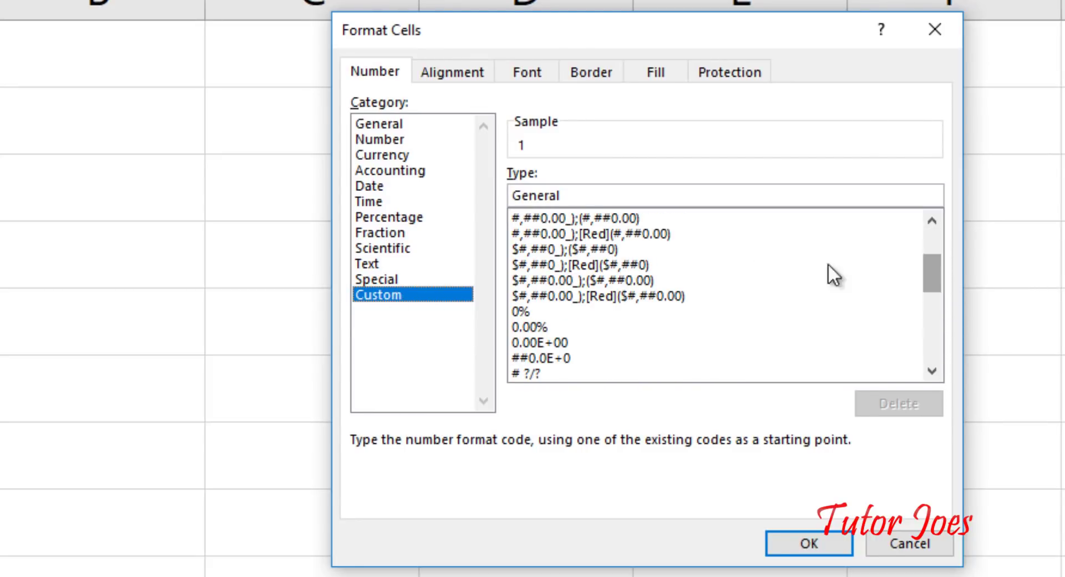
{"action": "double_click", "coordinate": [588, 195]}
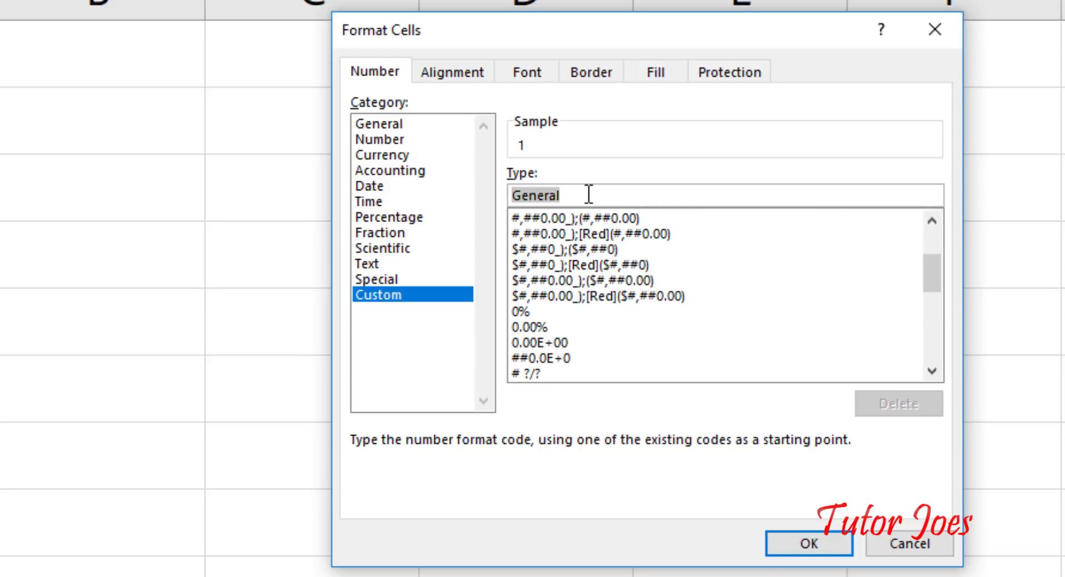
{"action": "key", "text": "BackSpace"}
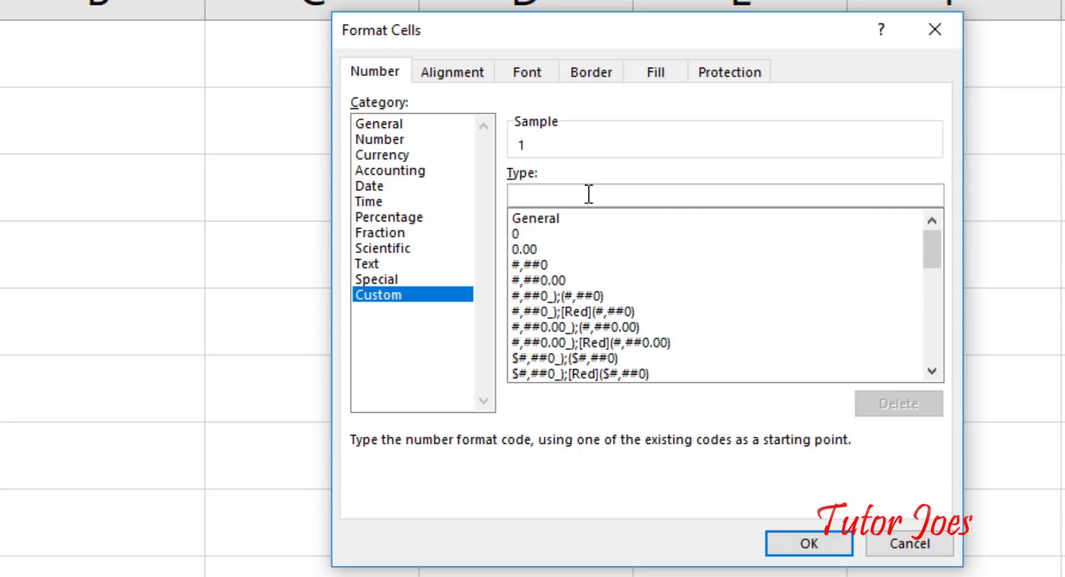
{"action": "type", "text": "00"}
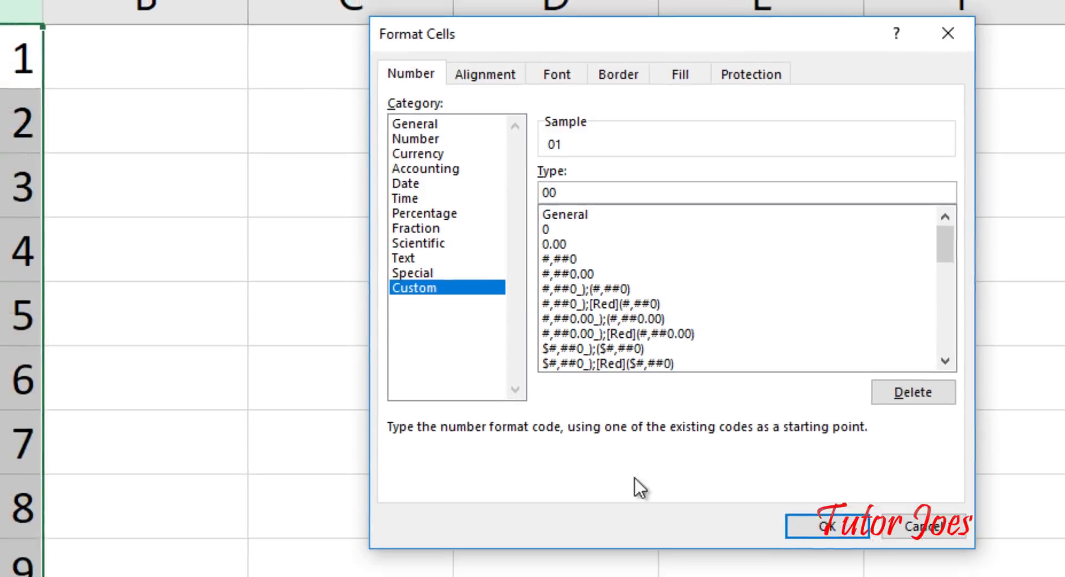
{"action": "left_click", "coordinate": [881, 485]}
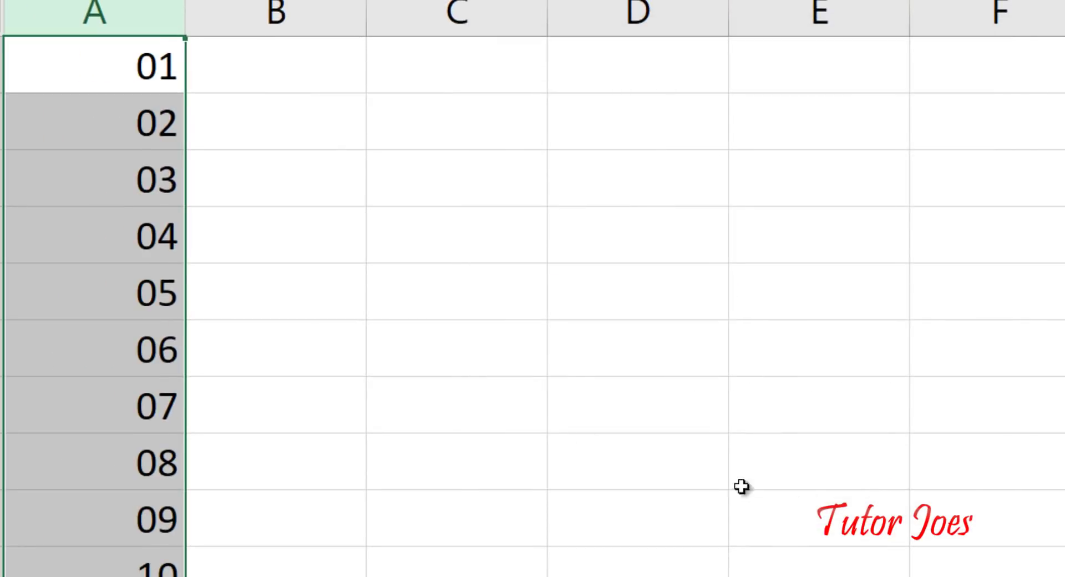
- Clear the values below 02 in column A, cells A3 through A20
{"action": "left_click", "coordinate": [163, 79]}
{"action": "left_click", "coordinate": [167, 123]}
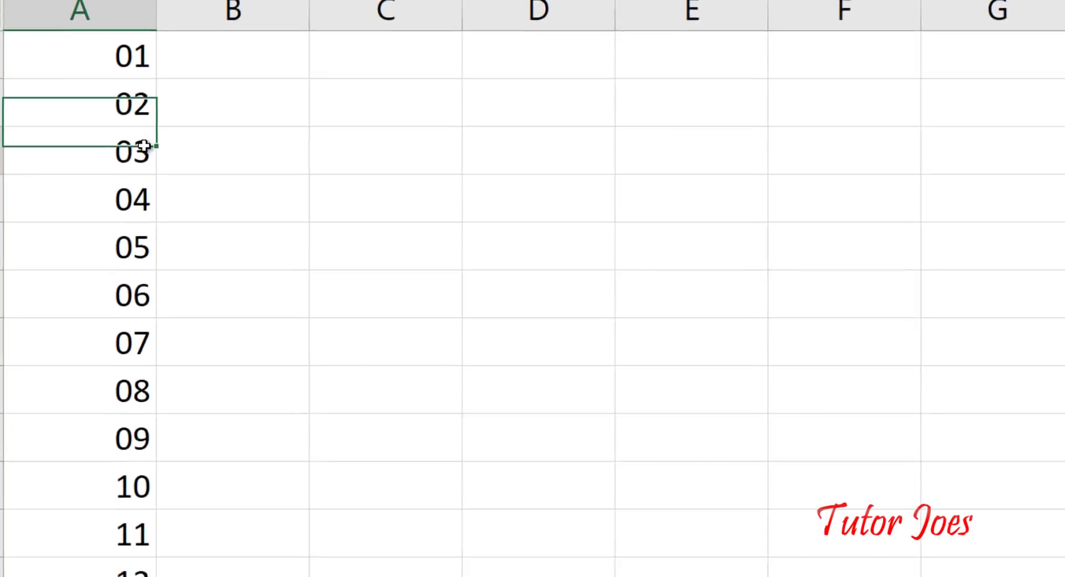
{"action": "left_click", "coordinate": [161, 178]}
{"action": "scroll", "coordinate": [127, 246], "scroll_direction": "down", "scroll_amount": 2}
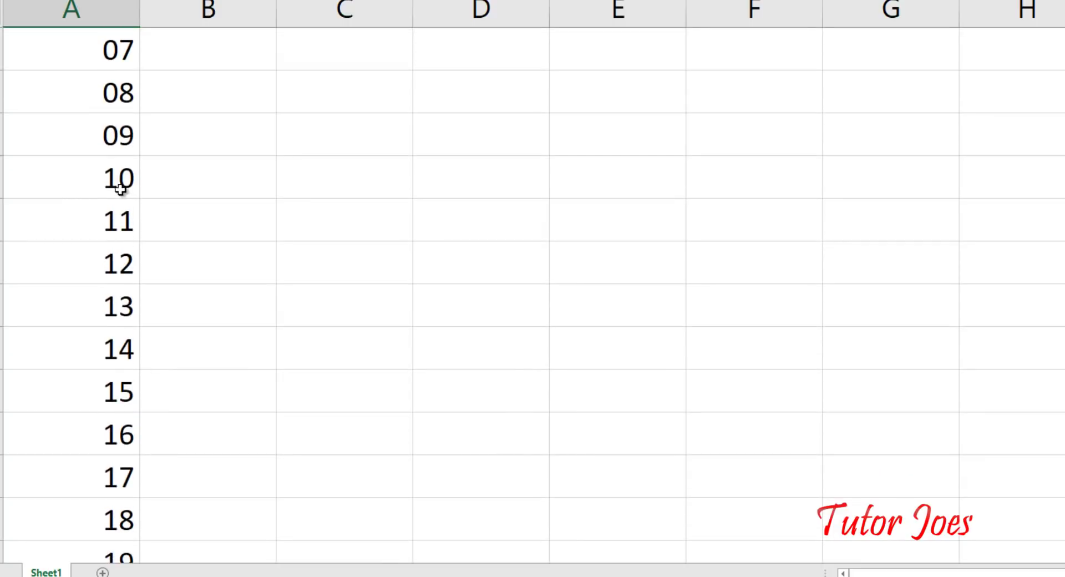
{"action": "left_click_drag", "start_coordinate": [118, 183], "coordinate": [114, 230]}
{"action": "left_click", "coordinate": [108, 260]}
{"action": "scroll", "coordinate": [118, 304], "scroll_direction": "down", "scroll_amount": 2}
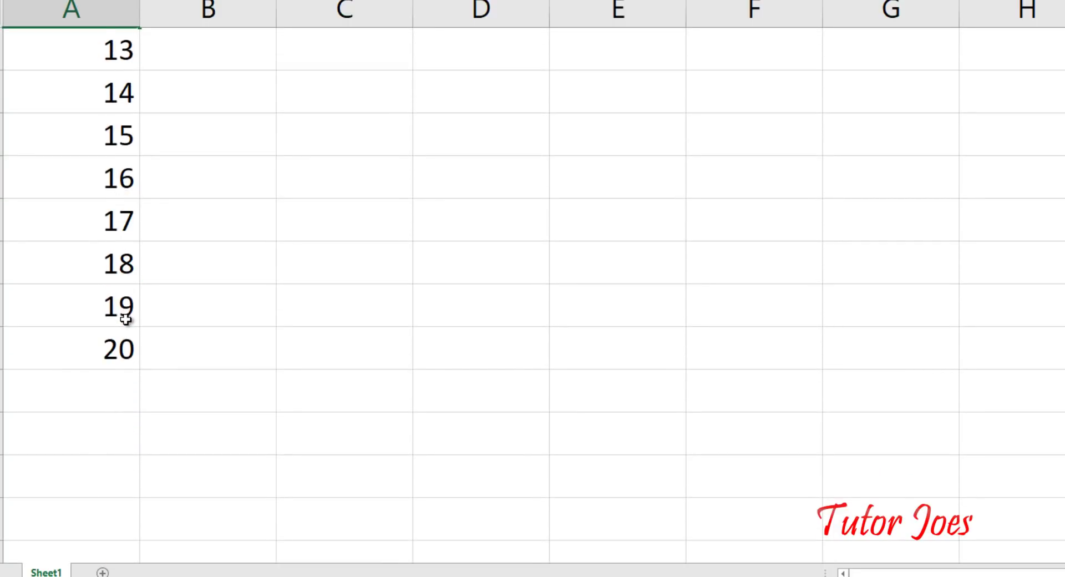
{"action": "scroll", "coordinate": [126, 316], "scroll_direction": "up", "scroll_amount": 4}
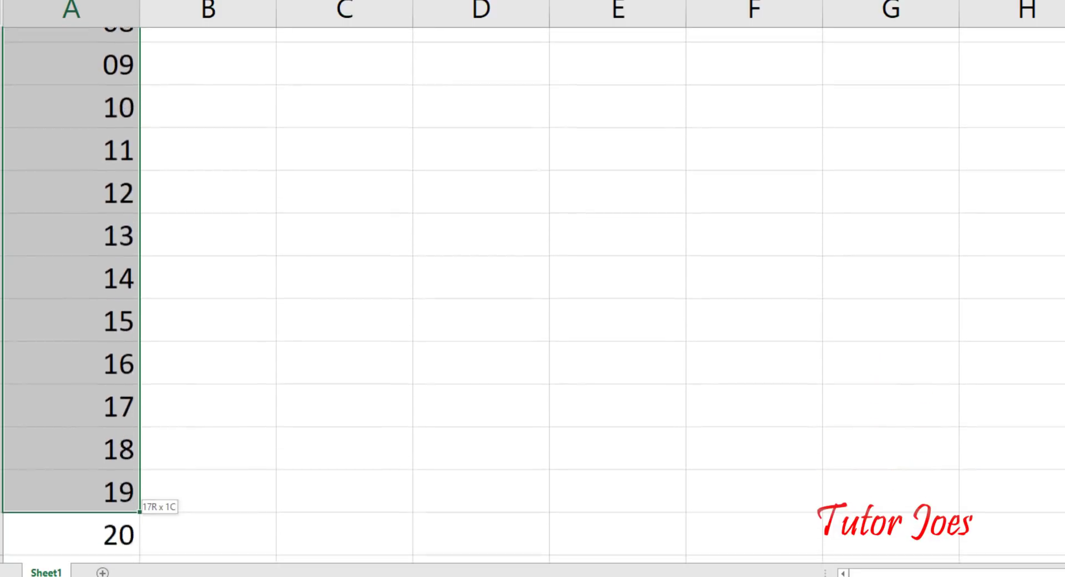
{"action": "left_click_drag", "start_coordinate": [124, 140], "coordinate": [122, 489]}
{"action": "key", "text": "Delete"}
- Drag 01 and 02 down column A again and check the padded values 03 to 07
{"action": "scroll", "coordinate": [77, 333], "scroll_direction": "up", "scroll_amount": 3}
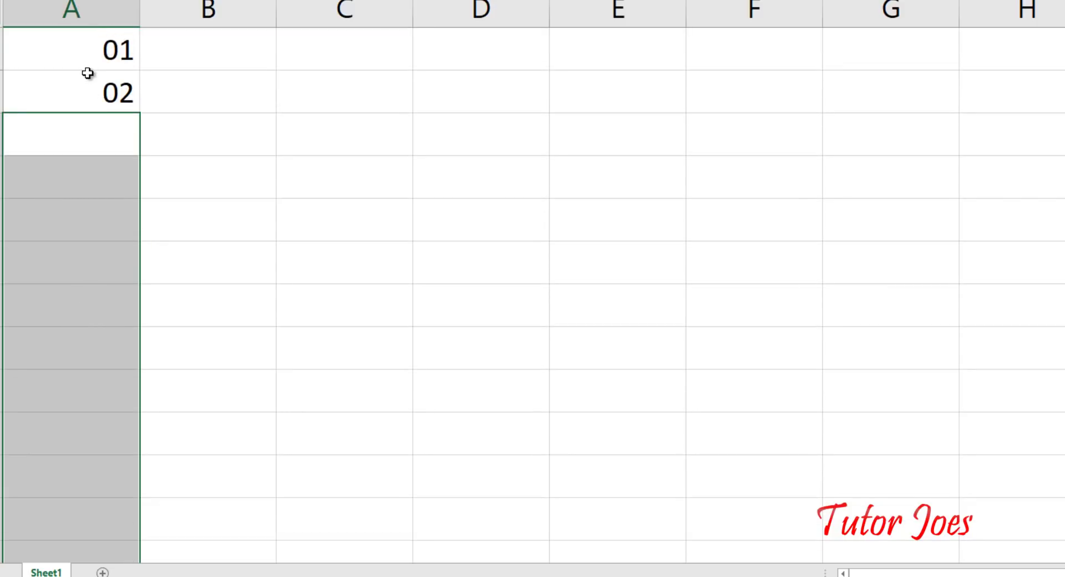
{"action": "mouse_move", "coordinate": [86, 62]}
{"action": "left_mouse_down"}
{"action": "mouse_move", "coordinate": [102, 86]}
{"action": "mouse_move", "coordinate": [153, 489]}
{"action": "left_mouse_up"}
{"action": "scroll", "coordinate": [196, 448], "scroll_direction": "up", "scroll_amount": 2}
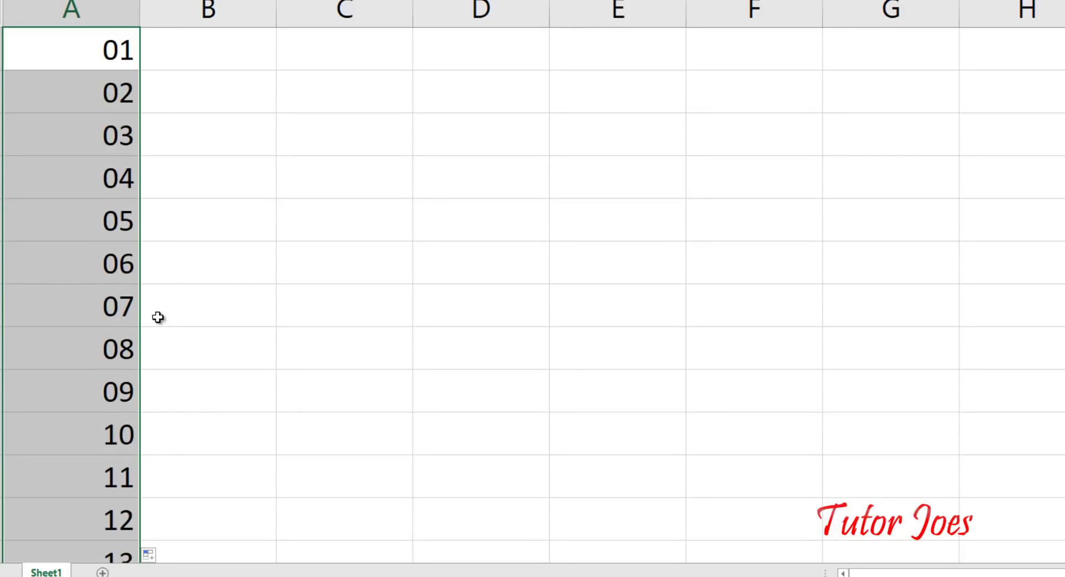
{"action": "left_click", "coordinate": [124, 136]}
{"action": "left_click", "coordinate": [112, 177]}
{"action": "left_click", "coordinate": [107, 219]}
{"action": "left_click", "coordinate": [111, 264]}
{"action": "left_click", "coordinate": [112, 306]}
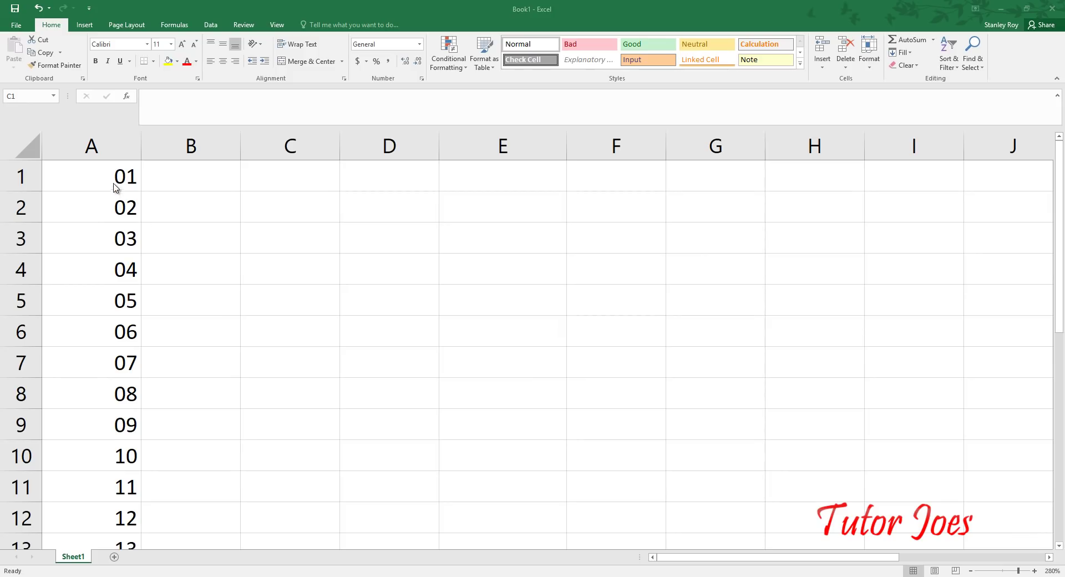
{"action": "left_click", "coordinate": [113, 205]}
{"action": "left_click", "coordinate": [119, 258]}
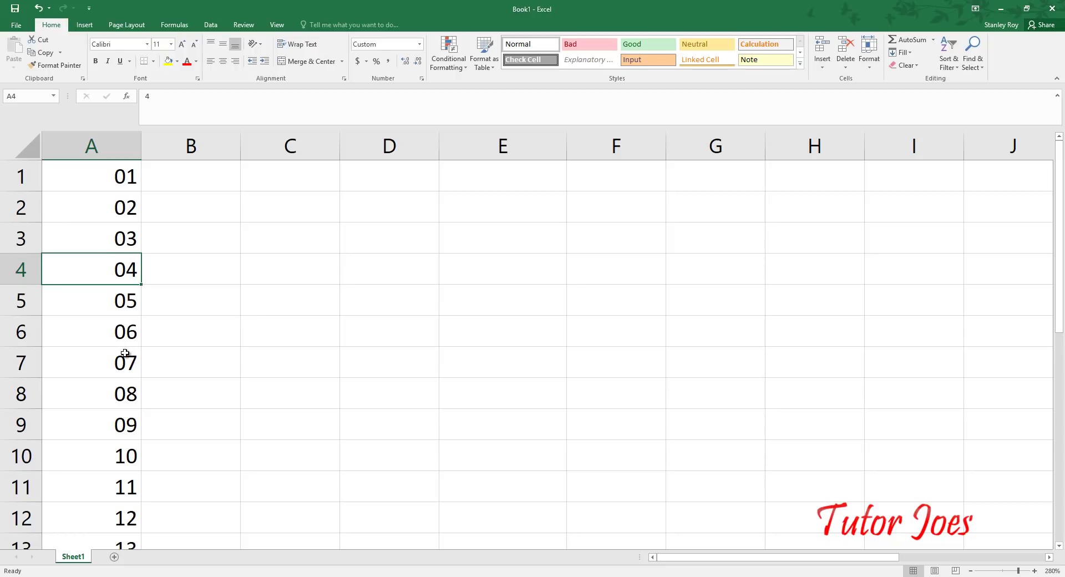
{"action": "left_click", "coordinate": [125, 358]}
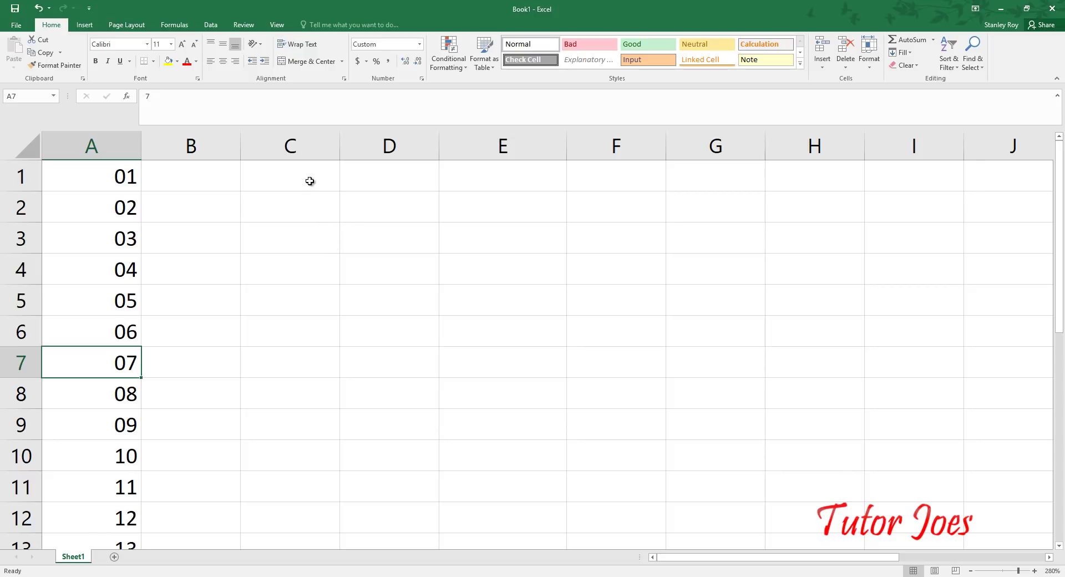
{"action": "left_click", "coordinate": [309, 181]}
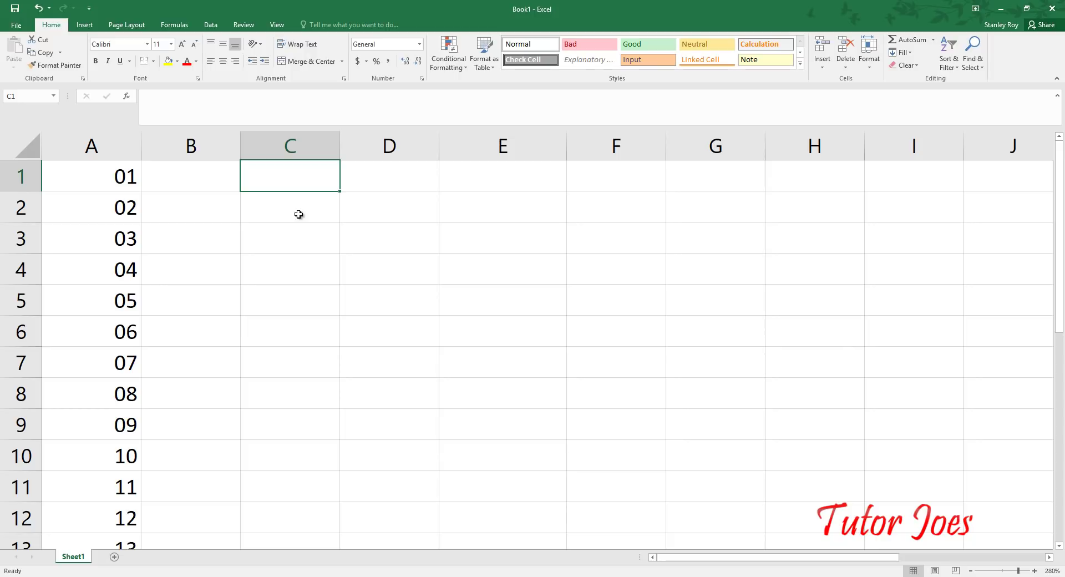
- Enter the heading MNAME in C1 with AVS in C2 and RRS in C3
{"action": "type", "text": "m"}
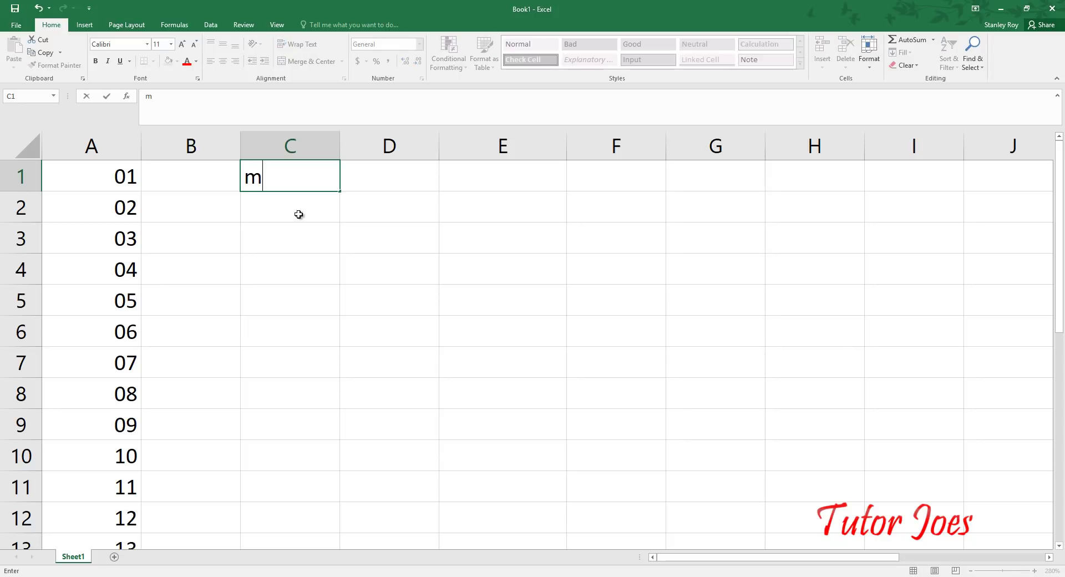
{"action": "key", "text": "BackSpace"}
{"action": "type", "text": "MNAME"}
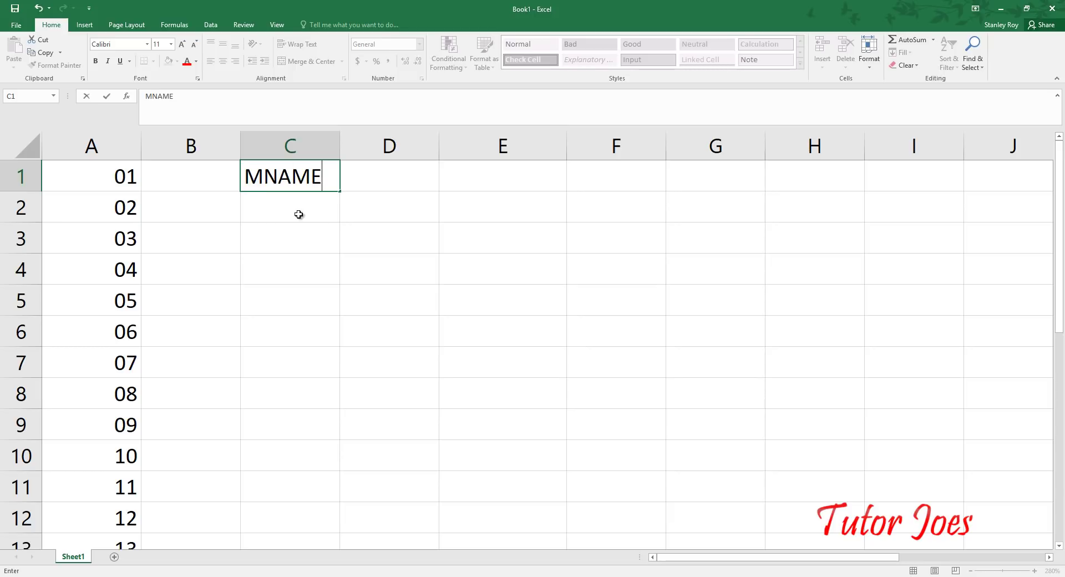
{"action": "key", "text": "Return"}
{"action": "type", "text": "AVS"}
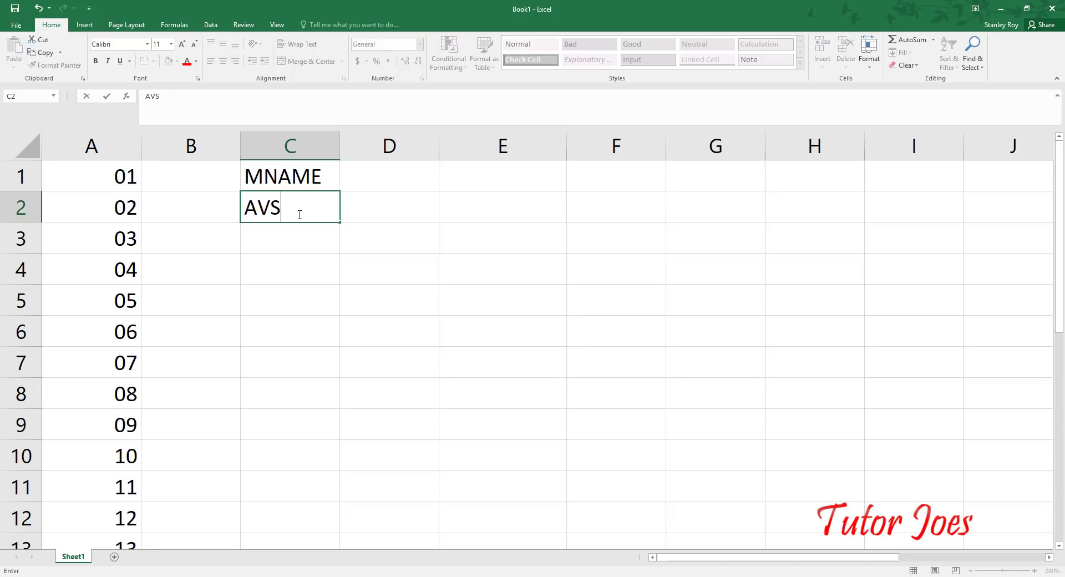
{"action": "key", "text": "Return"}
{"action": "type", "text": "RR"}
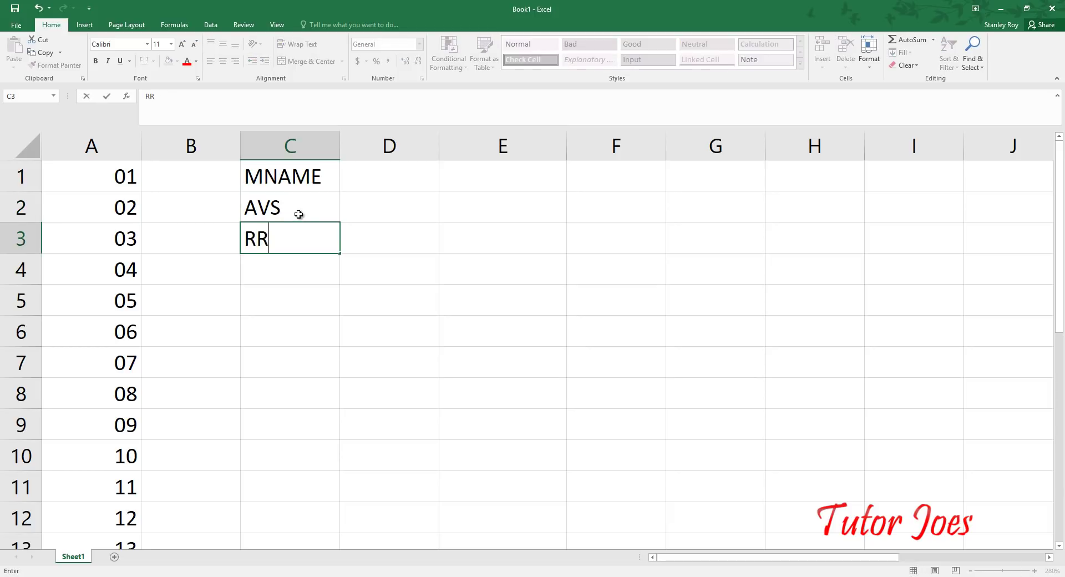
{"action": "type", "text": "S"}
{"action": "key", "text": "Return"}
{"action": "type", "text": "D"}
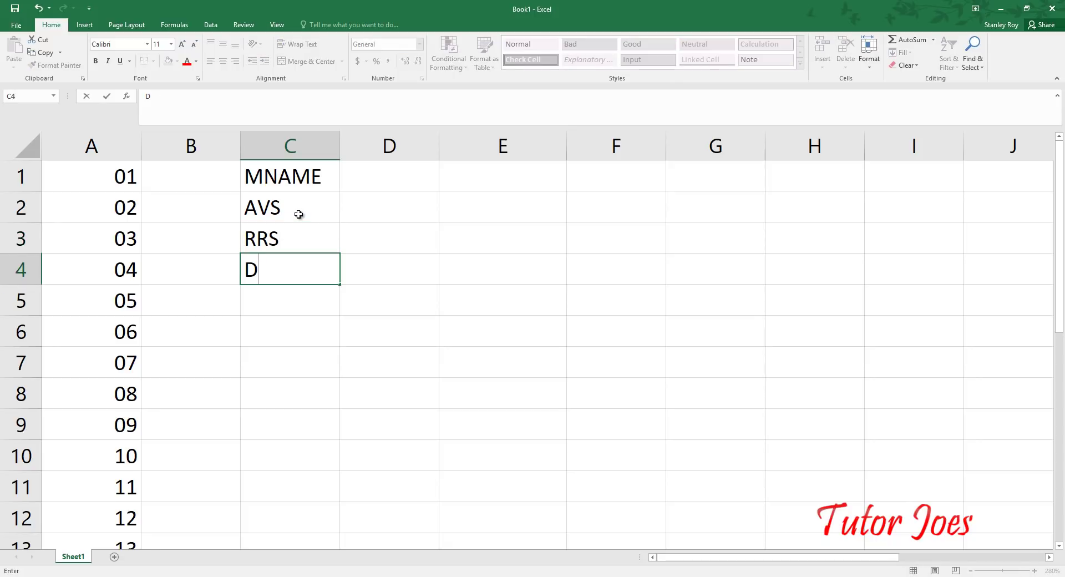
{"action": "key", "text": "BackSpace"}
{"action": "key", "text": "Return"}
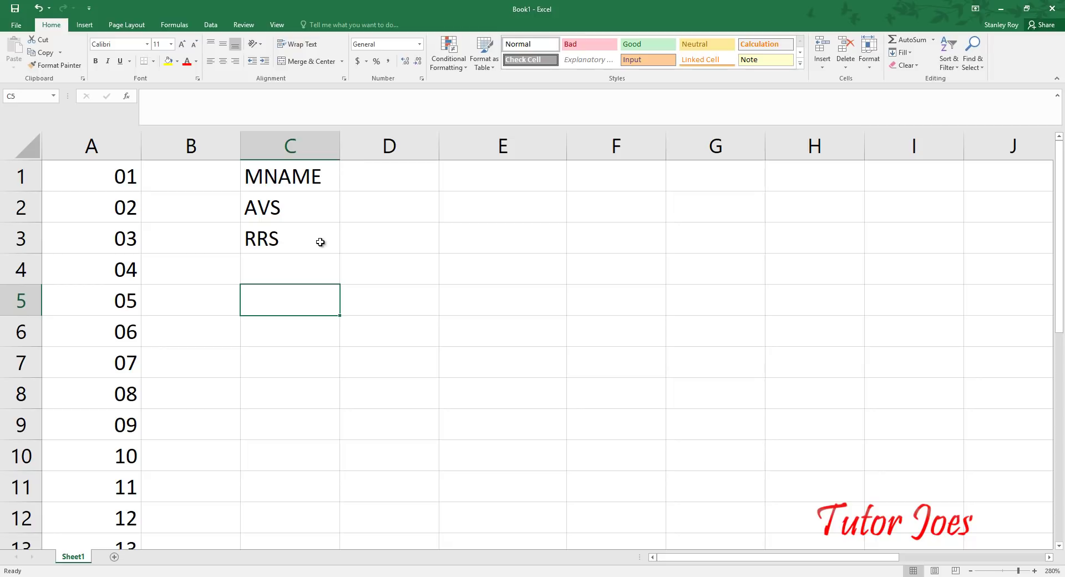
{"action": "left_click", "coordinate": [376, 187]}
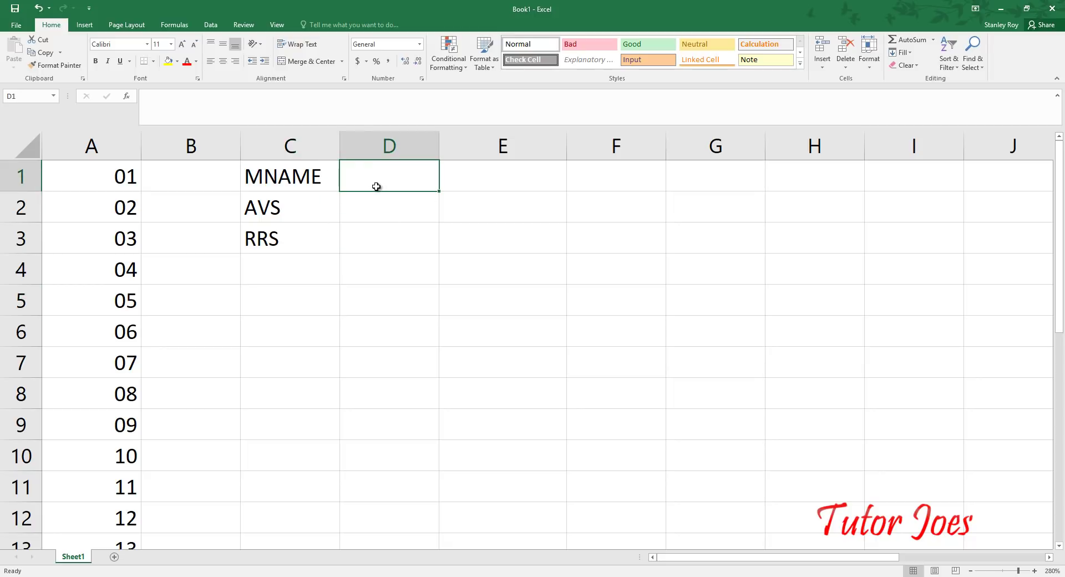
- Add the PARTNO heading in D1 and copy entries down column C with Ctrl+D
{"action": "type", "text": "PARTNO"}
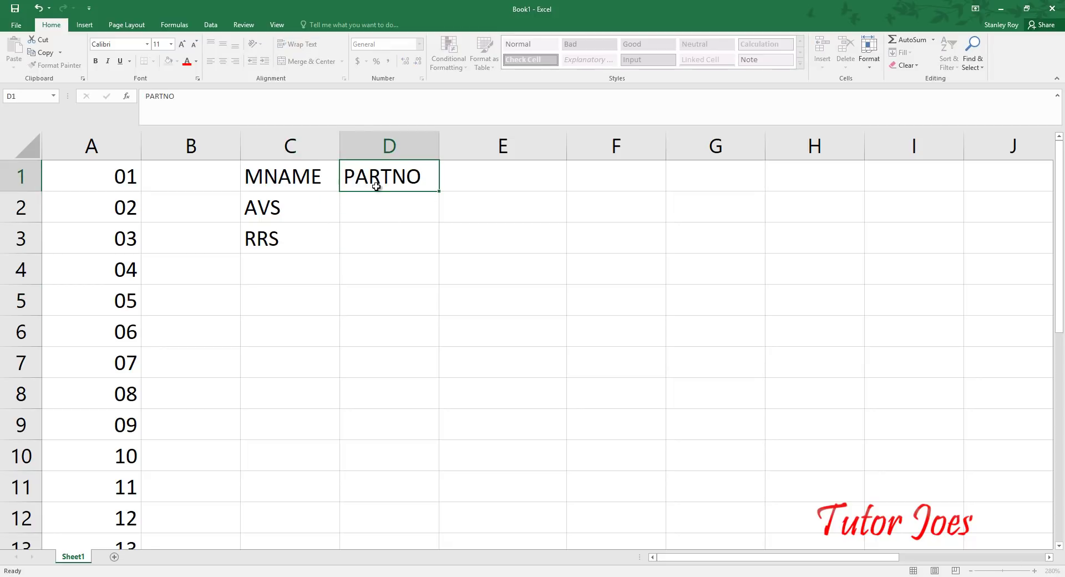
{"action": "key", "text": "Return"}
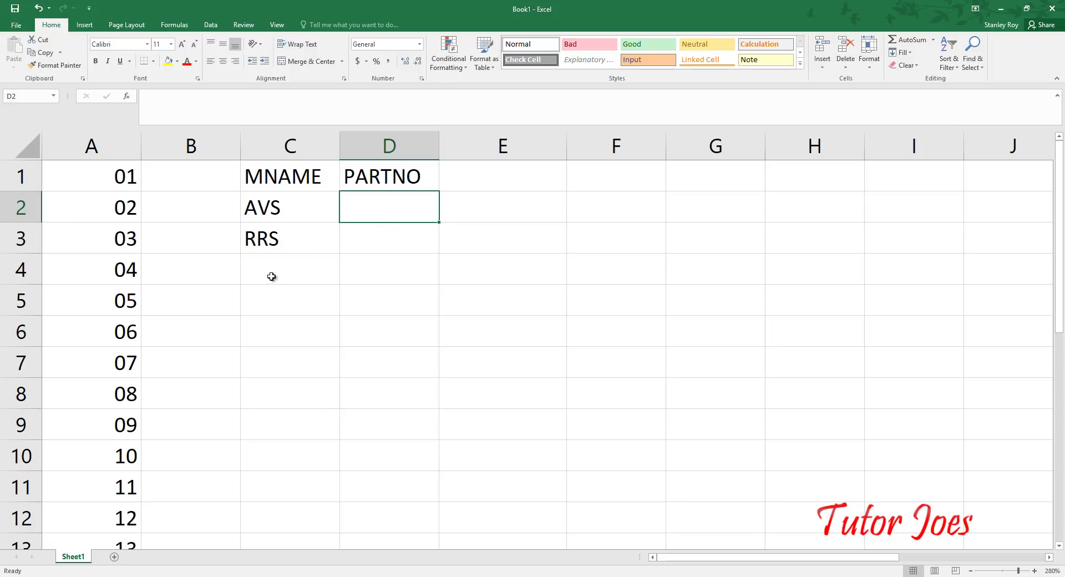
{"action": "left_click", "coordinate": [272, 275]}
{"action": "key", "text": "ctrl+d"}
{"action": "left_click", "coordinate": [269, 295]}
{"action": "key", "text": "ctrl+d"}
{"action": "left_click", "coordinate": [276, 335]}
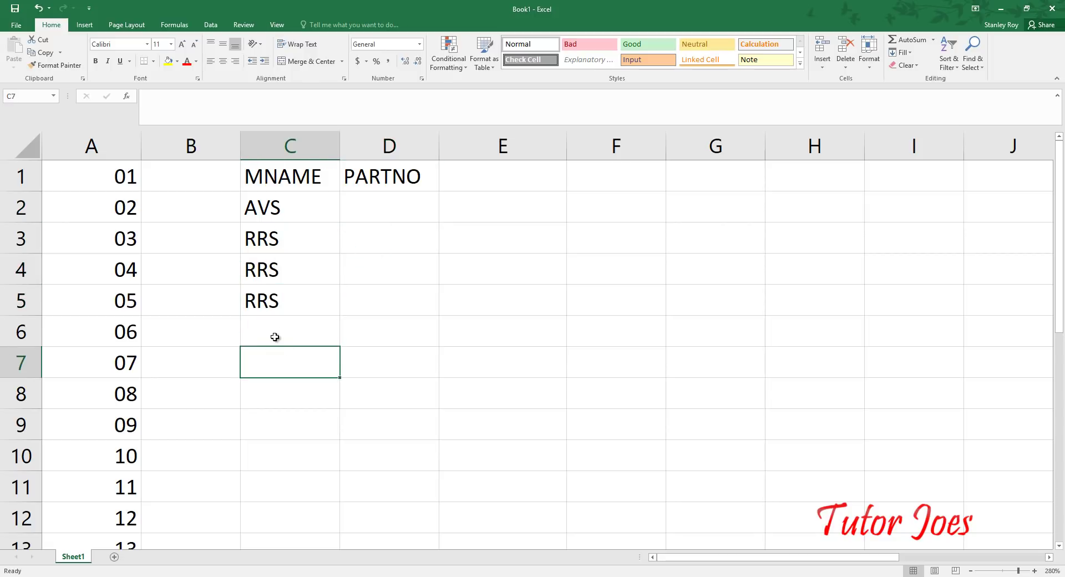
{"action": "key", "text": "ctrl+d"}
- Finish column C so C2–C7 list AVS three times followed by RRS three times
{"action": "key", "text": "ctrl+d"}
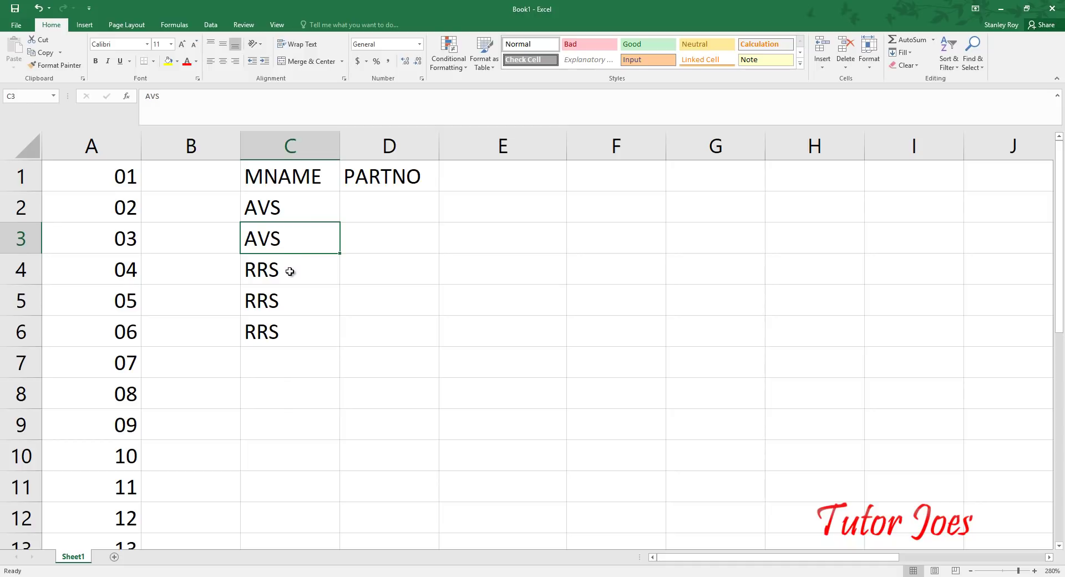
{"action": "left_click", "coordinate": [285, 270]}
{"action": "key", "text": "ctrl+d"}
{"action": "left_click", "coordinate": [281, 360]}
{"action": "key", "text": "ctrl+d"}
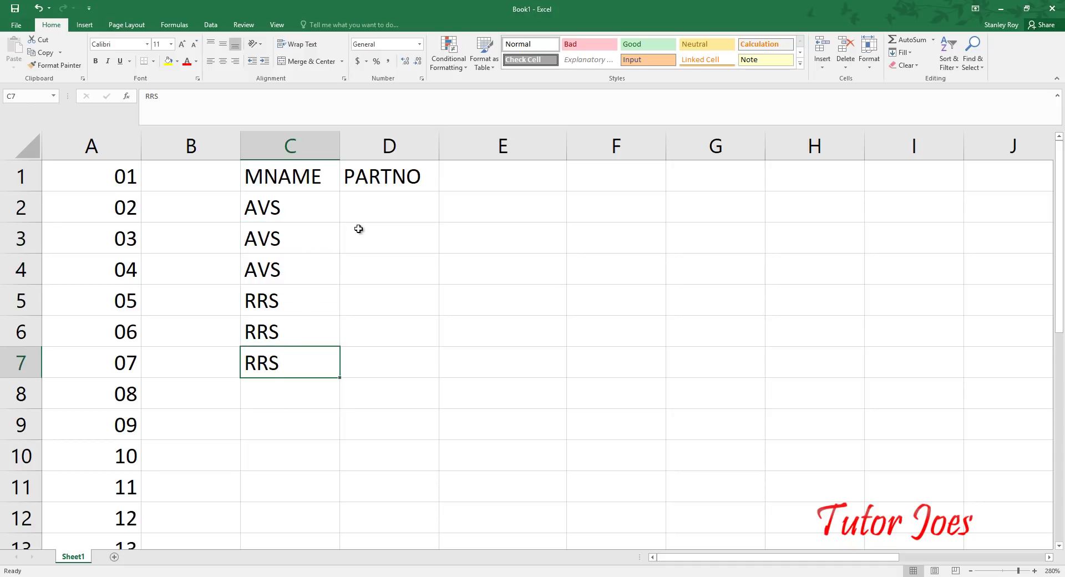
{"action": "left_click", "coordinate": [276, 207]}
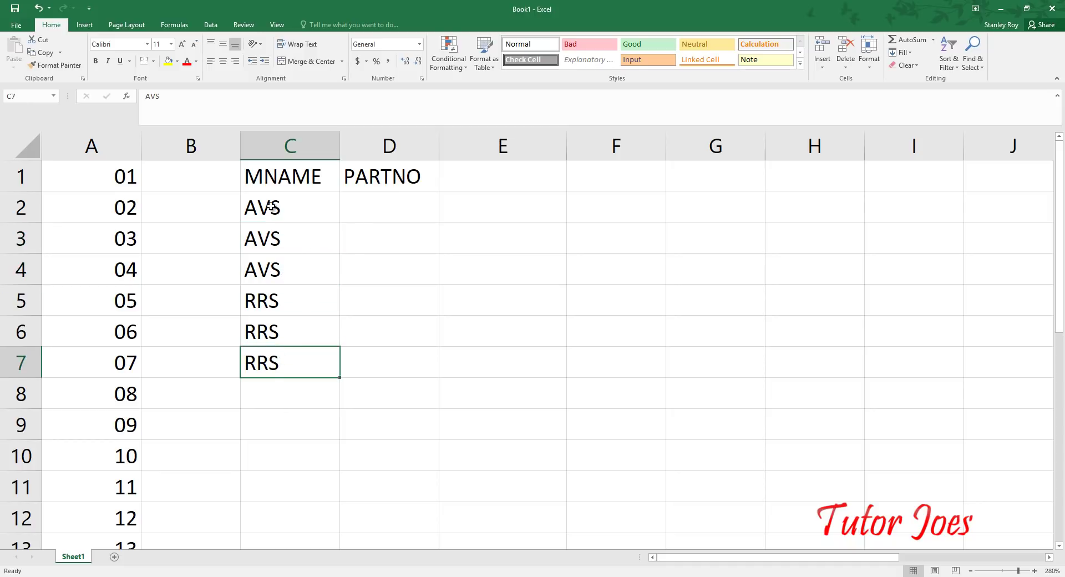
{"action": "left_click", "coordinate": [401, 201]}
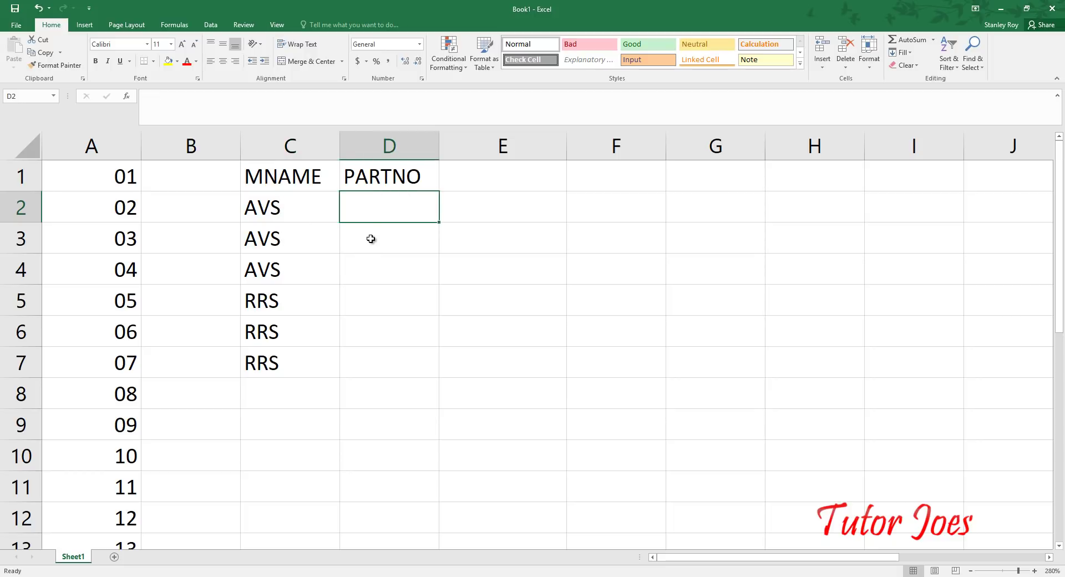
- Enter part numbers 10, 25, 35, 258, 1000 and 1822 in D2–D7
{"action": "type", "text": "10"}
{"action": "key", "text": "Return"}
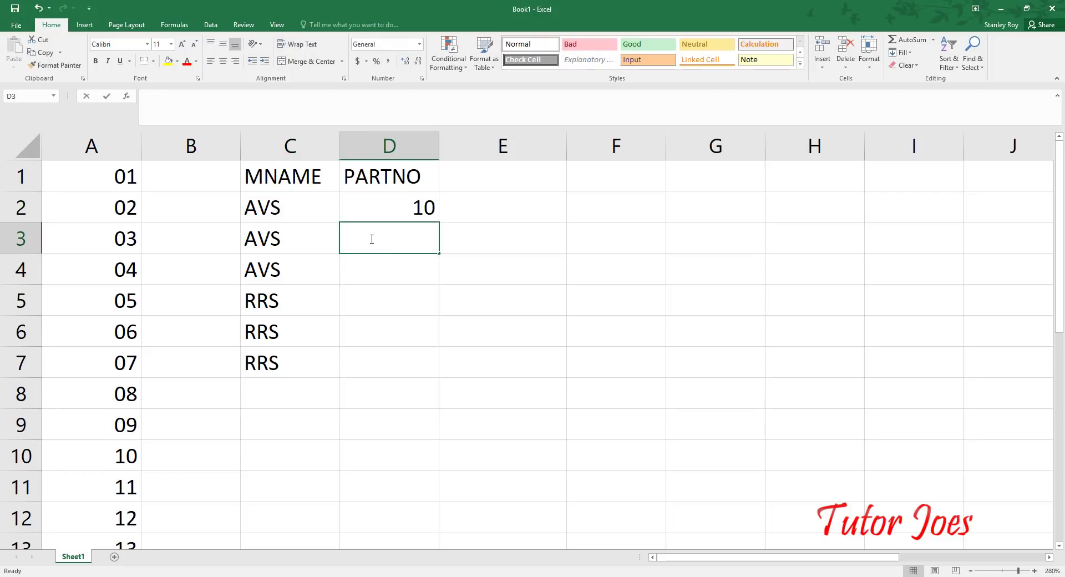
{"action": "type", "text": "25"}
{"action": "key", "text": "Return"}
{"action": "type", "text": "35"}
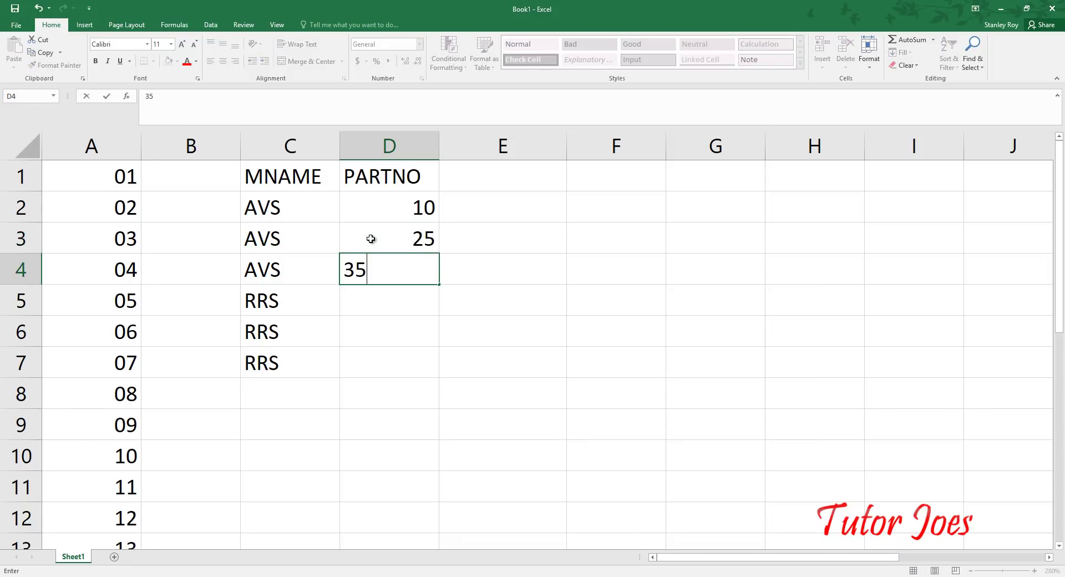
{"action": "key", "text": "Return"}
{"action": "type", "text": "258"}
{"action": "key", "text": "Return"}
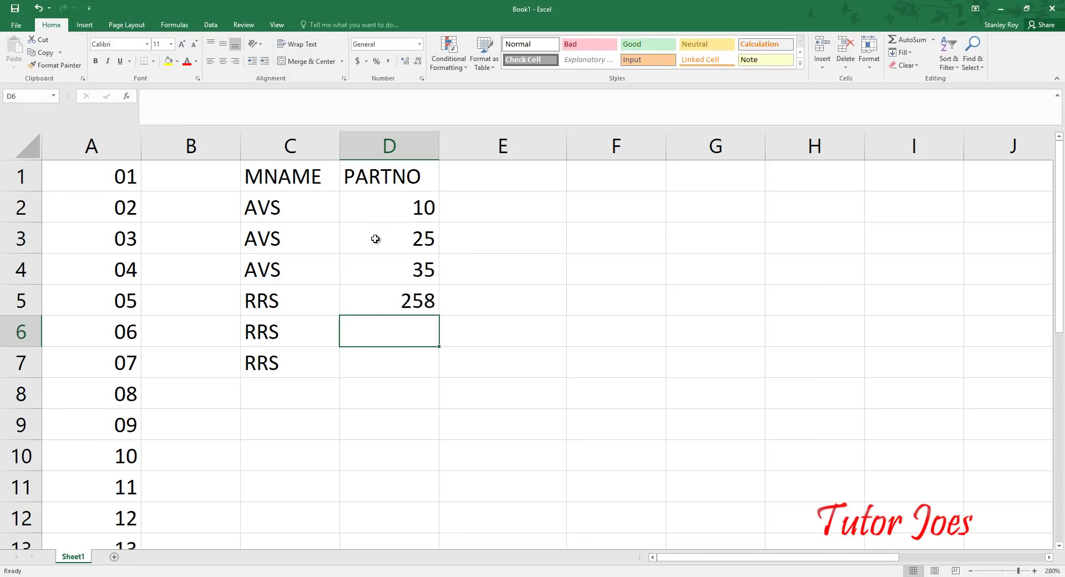
{"action": "type", "text": "1000"}
{"action": "key", "text": "Return"}
{"action": "type", "text": "18"}
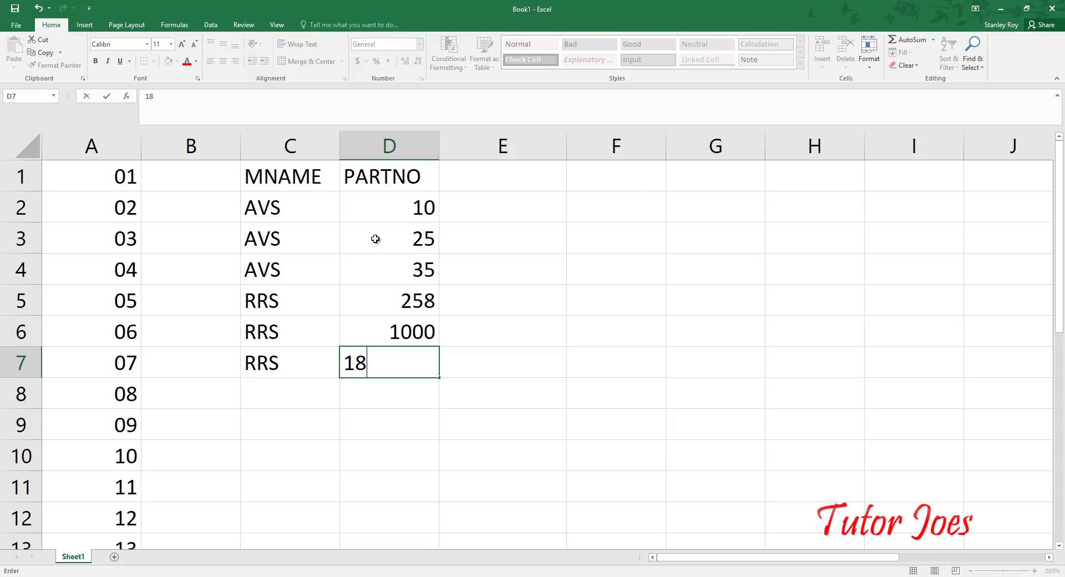
{"action": "type", "text": "22"}
{"action": "key", "text": "Return"}
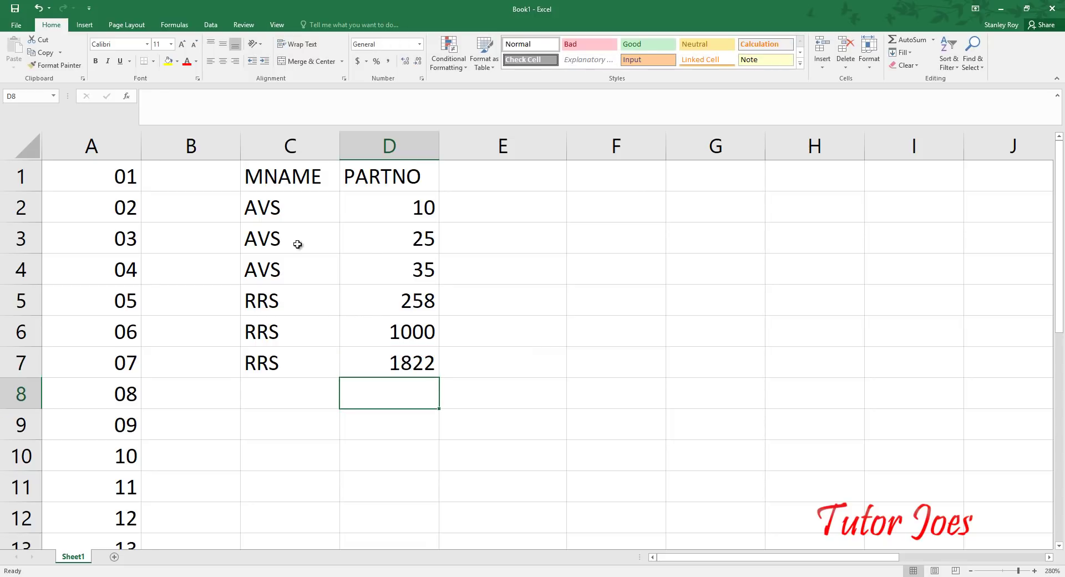
- Select the MNAME/PARTNO headings and the first row, AVS and 10, to review the table
{"action": "left_click_drag", "start_coordinate": [285, 178], "coordinate": [369, 185]}
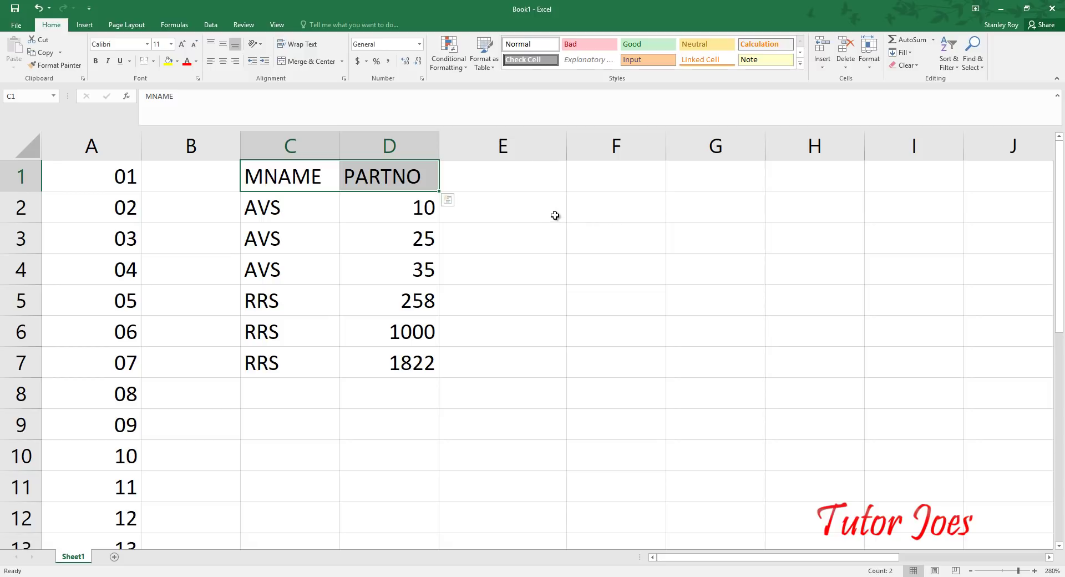
{"action": "left_click", "coordinate": [271, 209]}
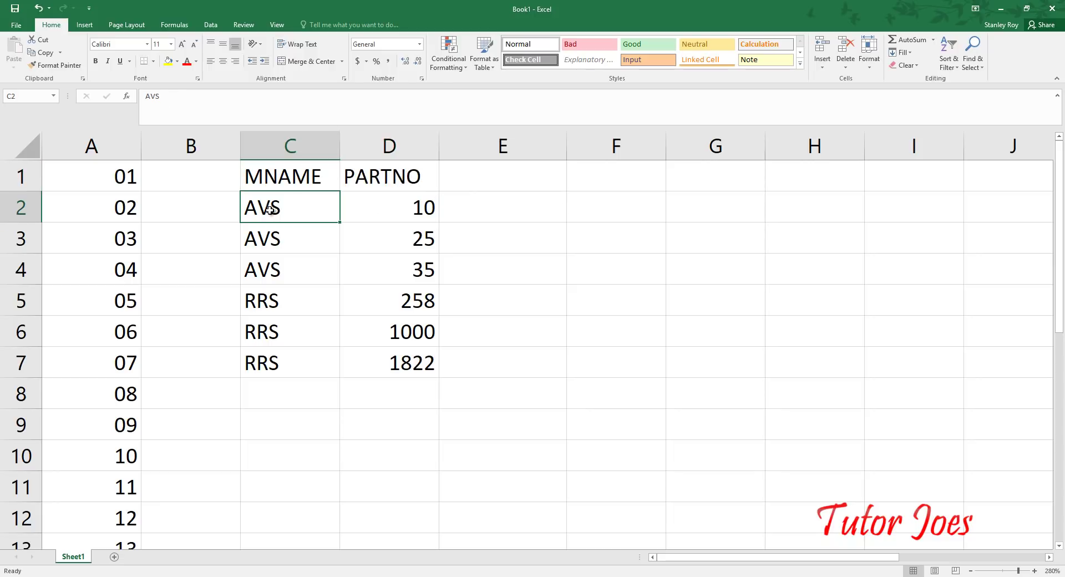
{"action": "left_click", "coordinate": [382, 198]}
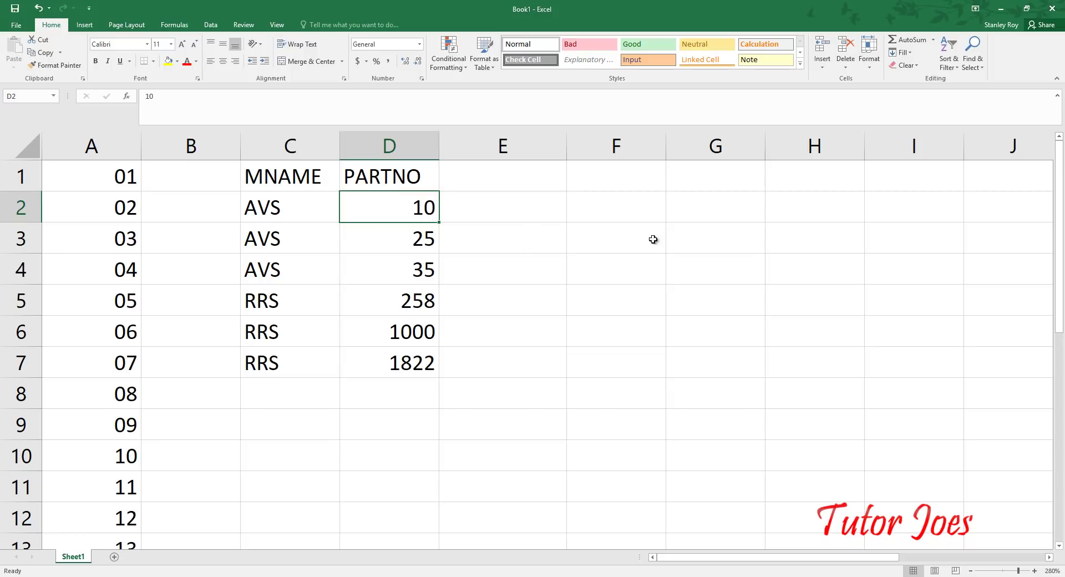
{"action": "left_click", "coordinate": [516, 210]}
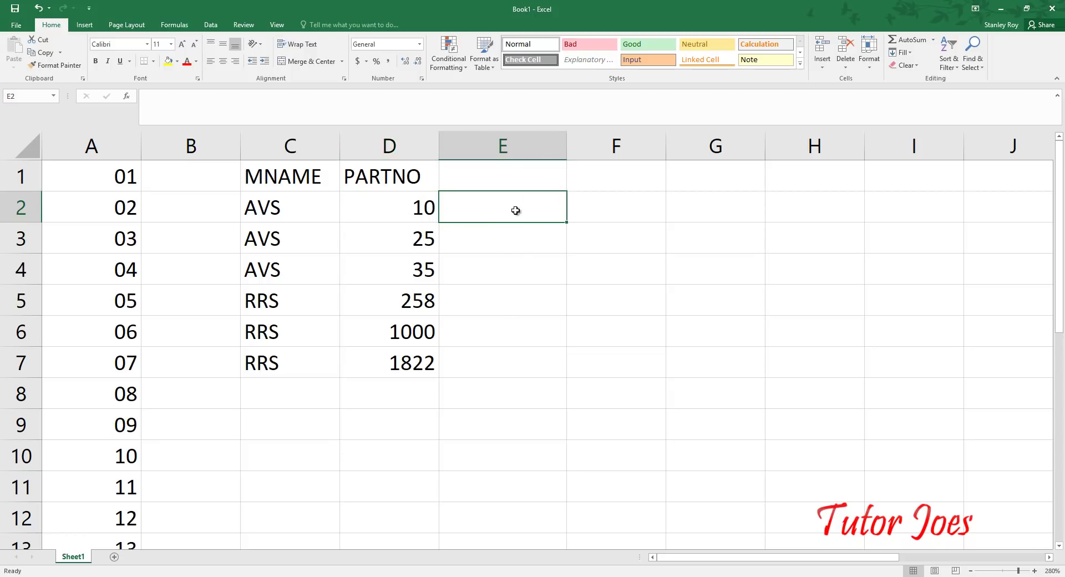
{"action": "left_click", "coordinate": [426, 214]}
{"action": "left_click", "coordinate": [471, 214]}
{"action": "left_click", "coordinate": [471, 180]}
{"action": "left_click", "coordinate": [504, 215]}
{"action": "type", "text": "=TEXT"}
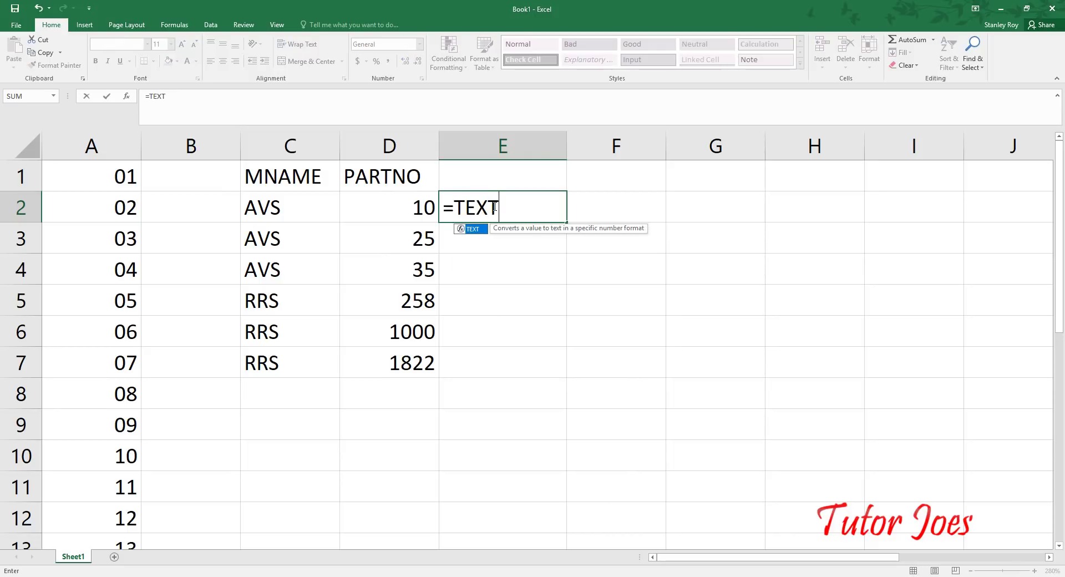
{"action": "type", "text": "("}
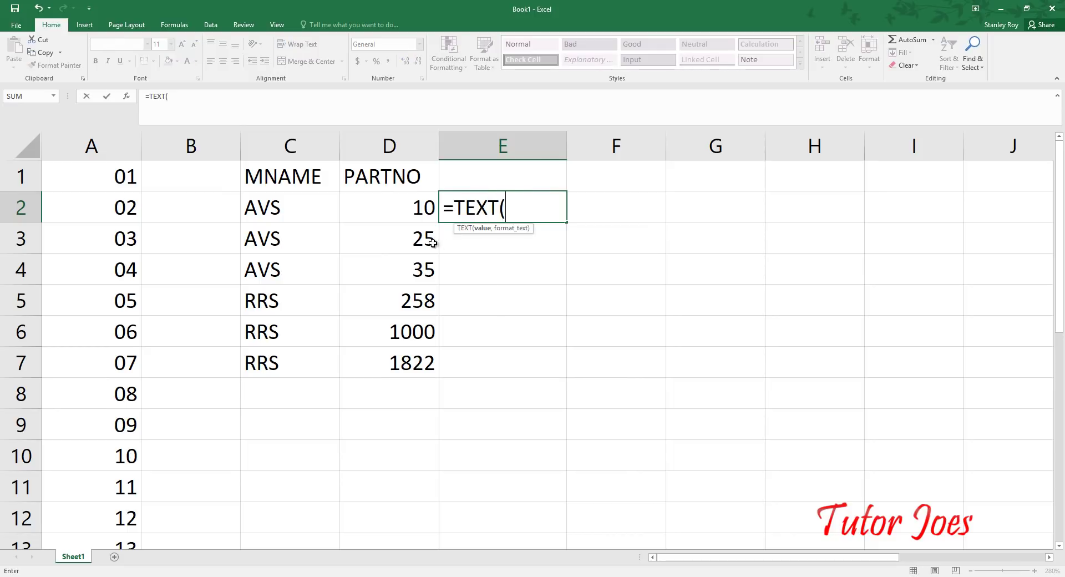
{"action": "left_click", "coordinate": [394, 204]}
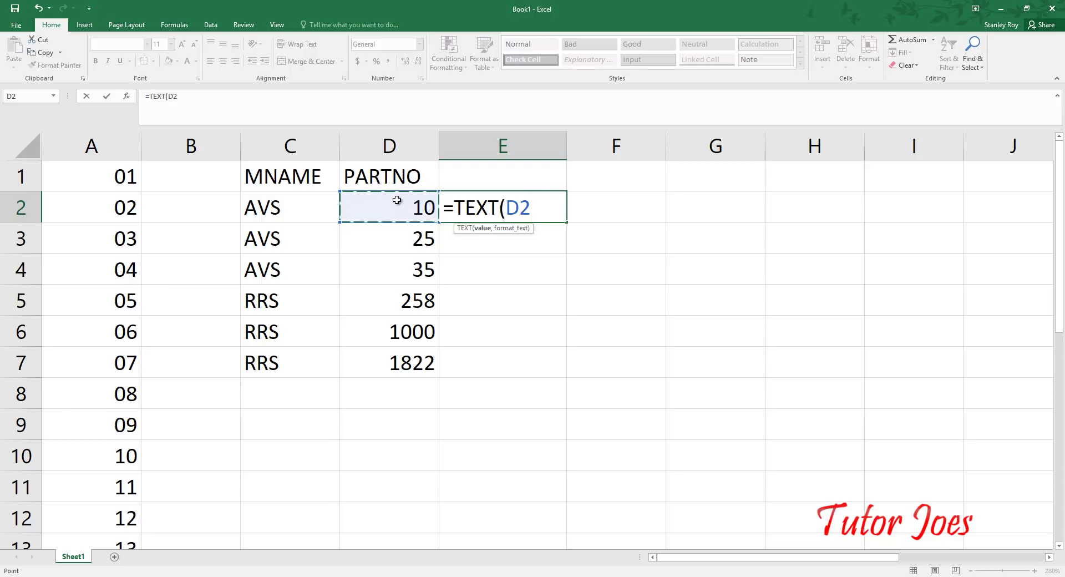
{"action": "type", "text": ","}
{"action": "type", "text": "0"}
{"action": "key", "text": "BackSpace"}
{"action": "key", "text": "BackSpace"}
{"action": "type", "text": "\"000"}
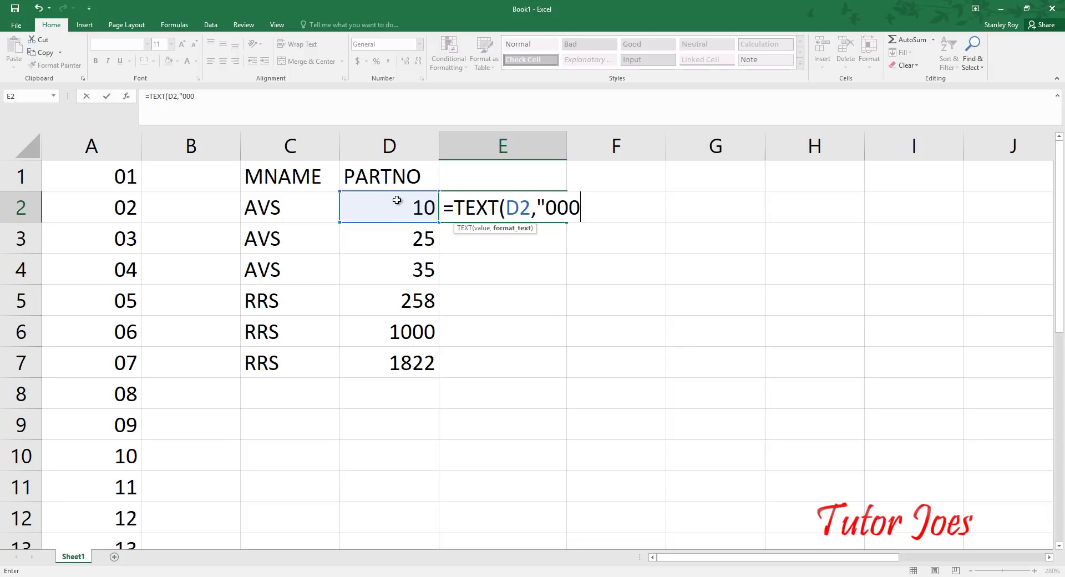
{"action": "type", "text": "00000"}
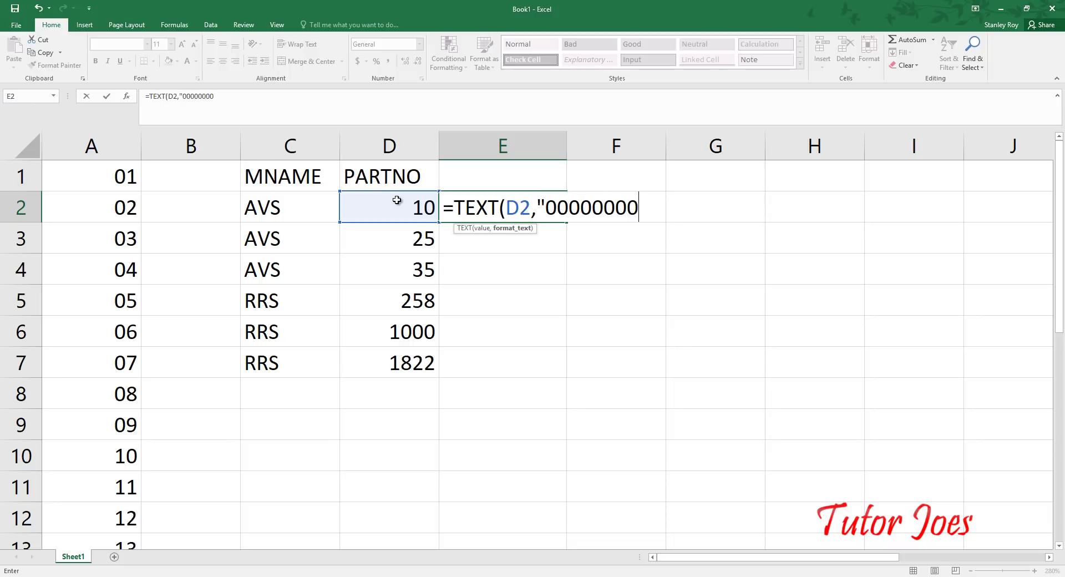
{"action": "type", "text": "00\""}
{"action": "type", "text": ")"}
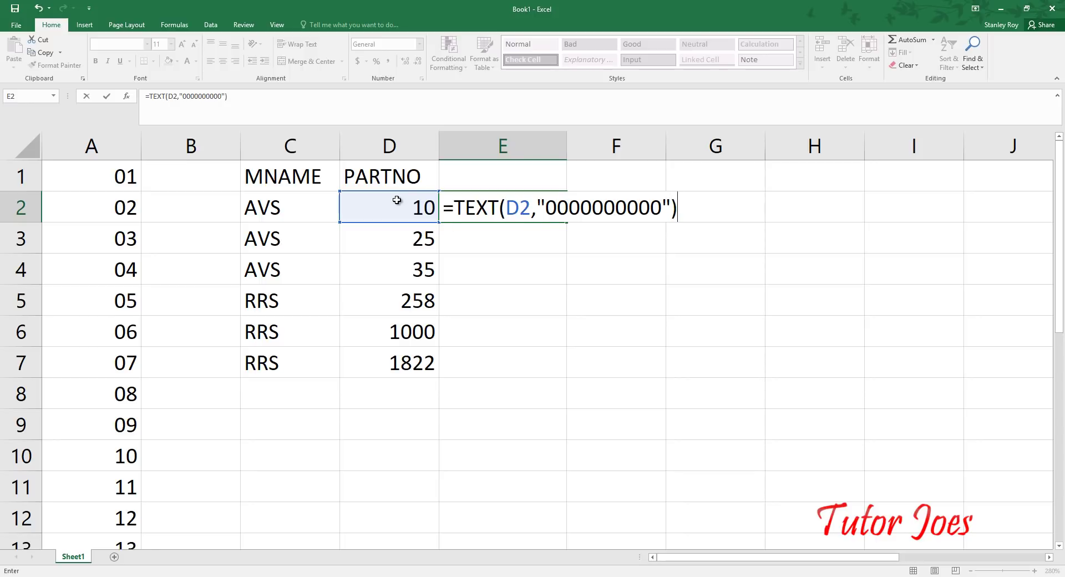
{"action": "key", "text": "Return"}
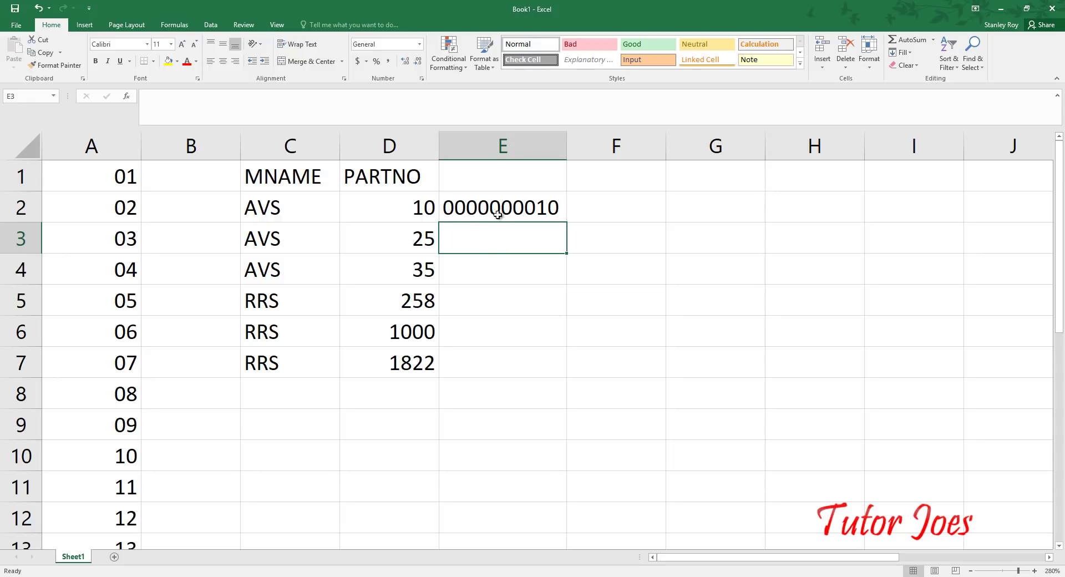
- Copy E2's TEXT formula down to E7, padding 25, 35, 258, 1000 and 1822 to ten digits
{"action": "left_click", "coordinate": [547, 212]}
{"action": "left_click_drag", "start_coordinate": [566, 222], "coordinate": [566, 375]}
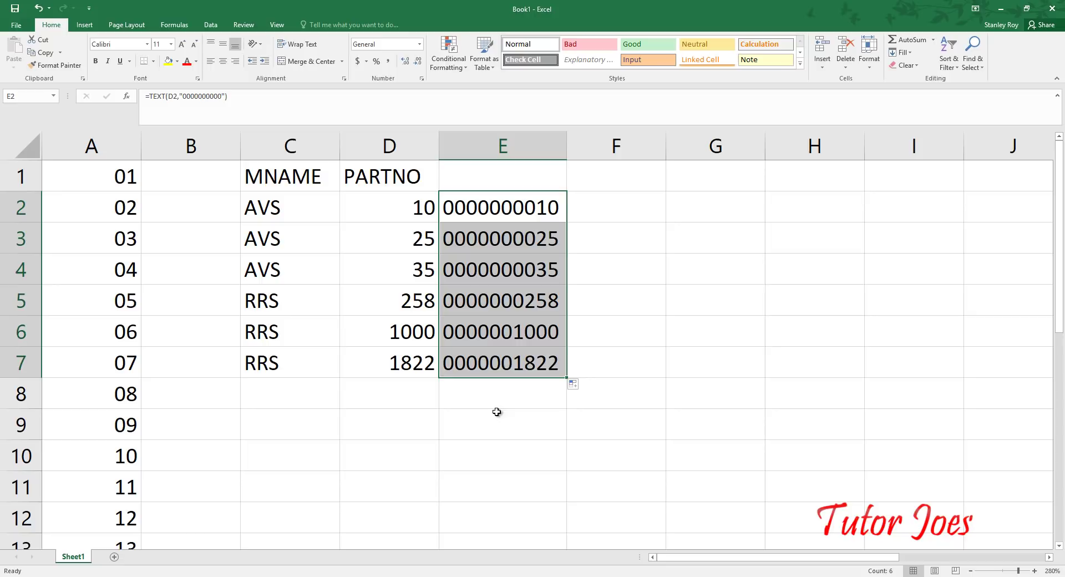
{"action": "left_click", "coordinate": [544, 366]}
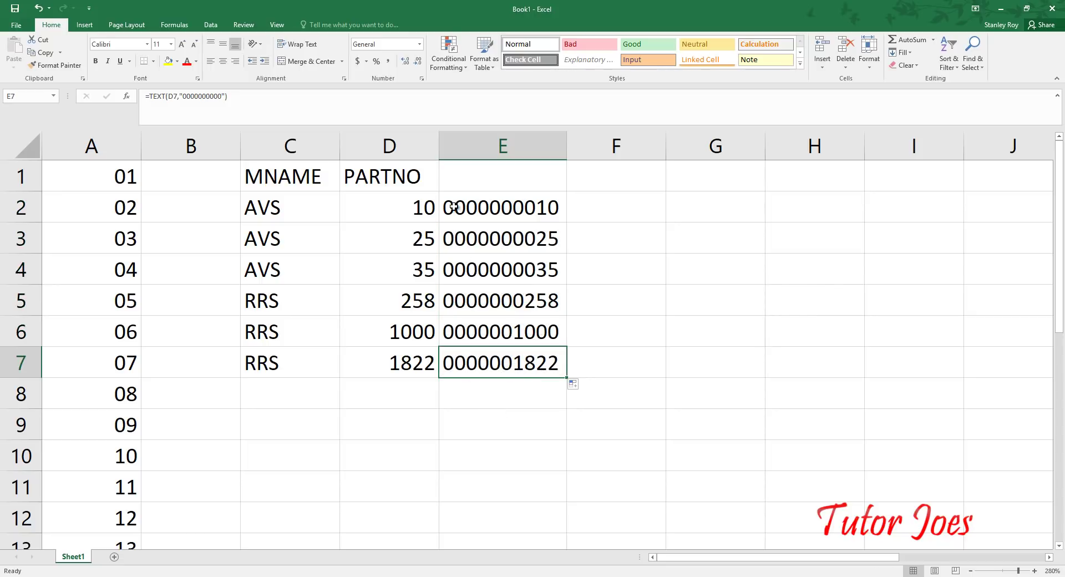
{"action": "left_click_drag", "start_coordinate": [488, 208], "coordinate": [495, 375]}
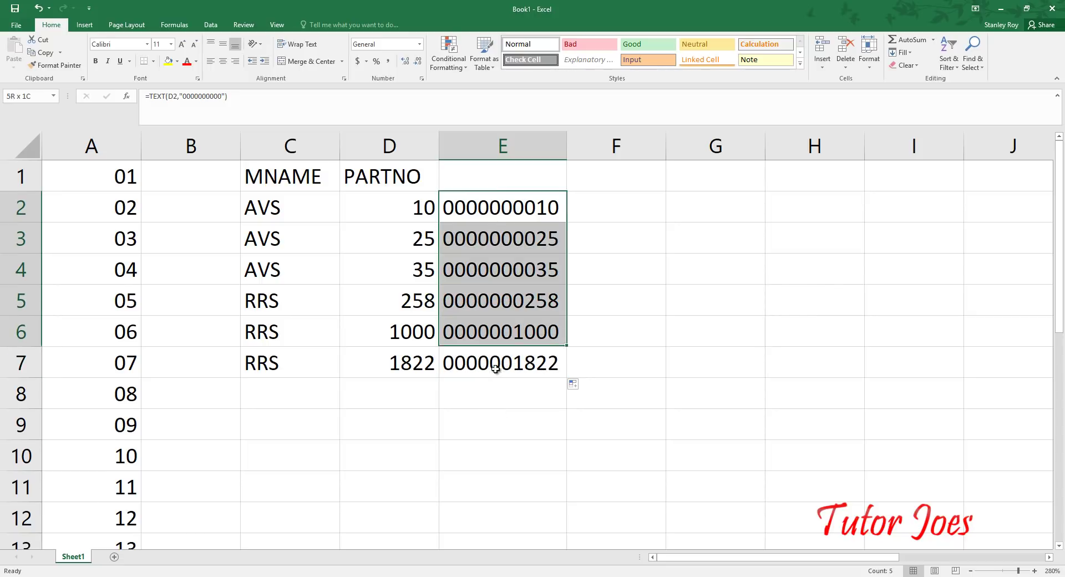
{"action": "left_click", "coordinate": [260, 206]}
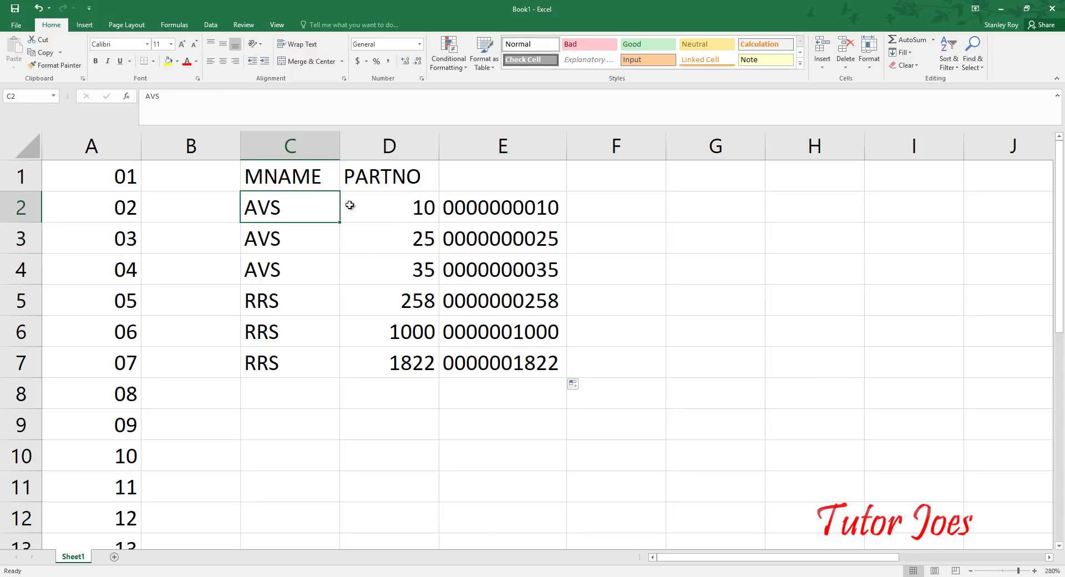
{"action": "left_click", "coordinate": [478, 198]}
- Add the PNAME heading in F1 and enter =C2&E2 in F2
{"action": "left_click", "coordinate": [626, 181]}
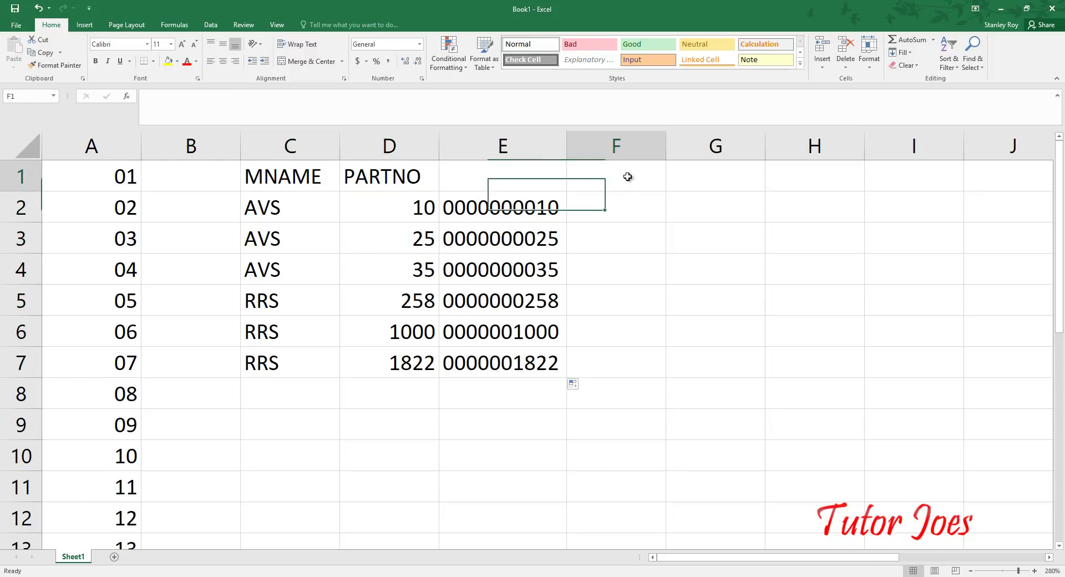
{"action": "type", "text": "PR"}
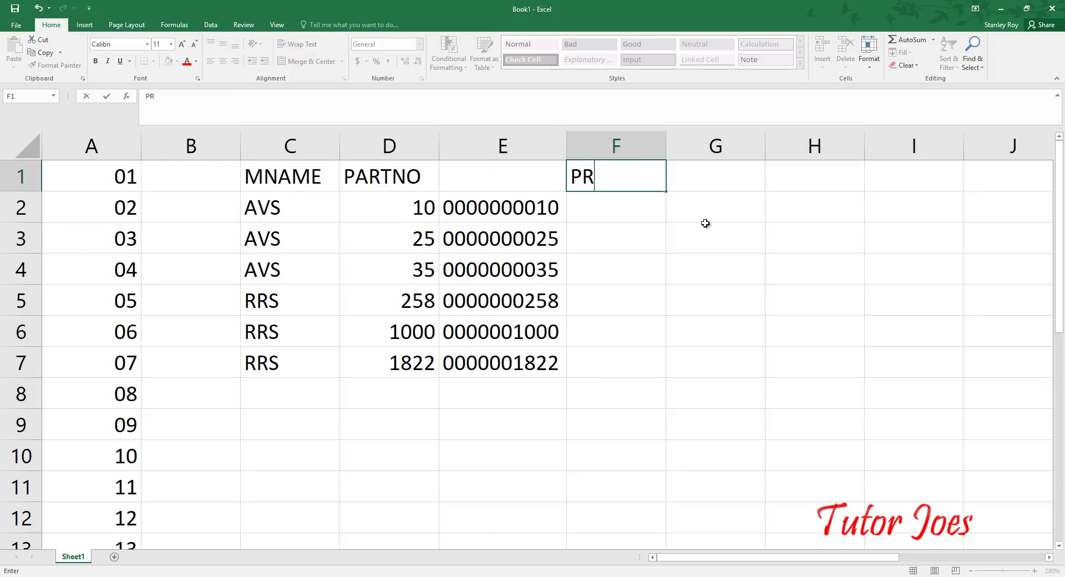
{"action": "key", "text": "BackSpace"}
{"action": "type", "text": "NAME"}
{"action": "key", "text": "Return"}
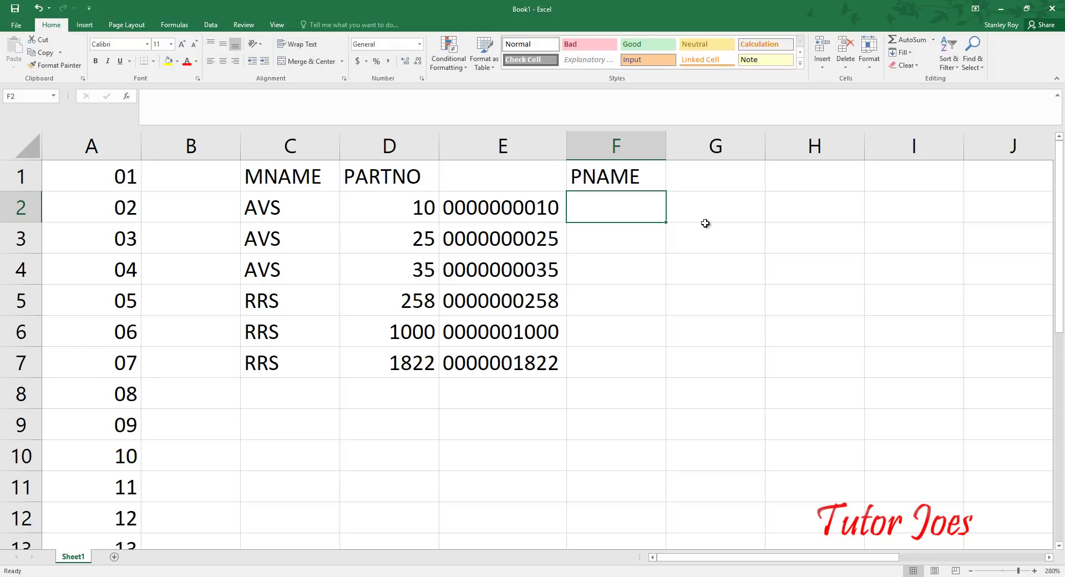
{"action": "type", "text": "="}
{"action": "left_click", "coordinate": [299, 204]}
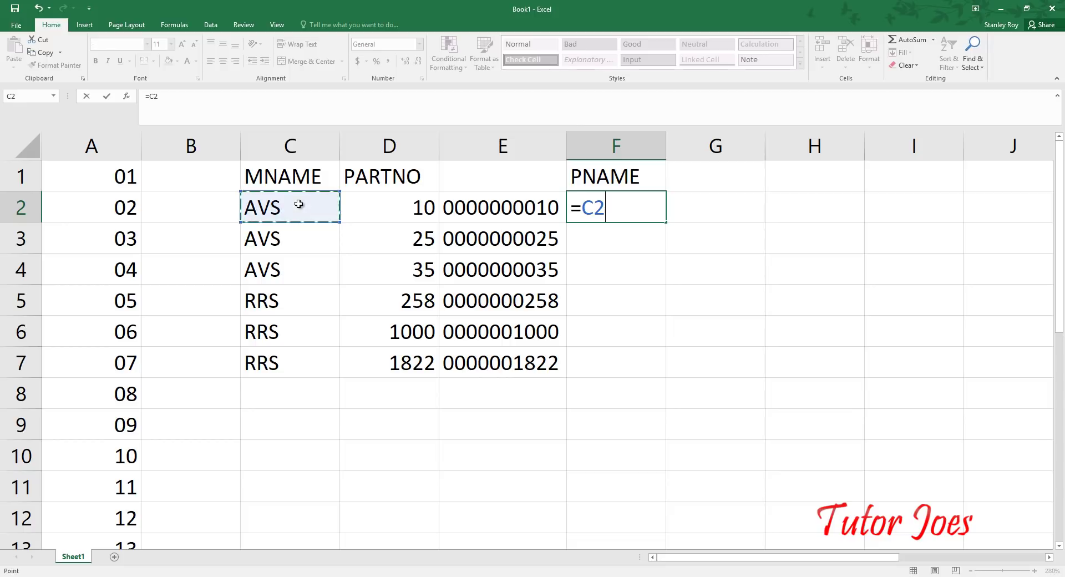
{"action": "type", "text": "&"}
{"action": "left_click", "coordinate": [496, 200]}
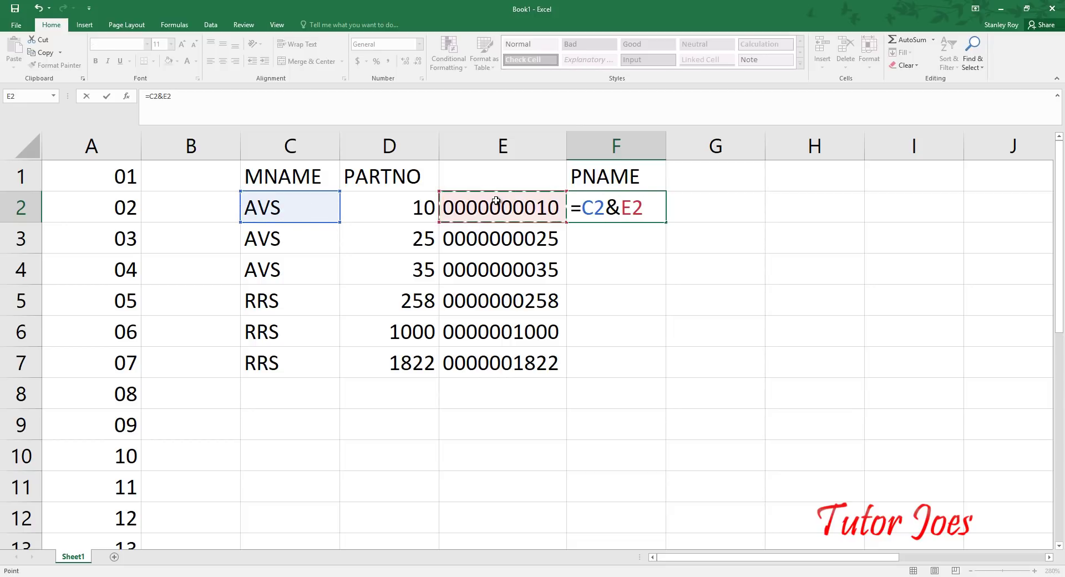
{"action": "key", "text": "Return"}
- Fill the =C2&E2 formula down to F7 and autofit column F's width
{"action": "left_click", "coordinate": [674, 214]}
{"action": "left_click", "coordinate": [663, 216]}
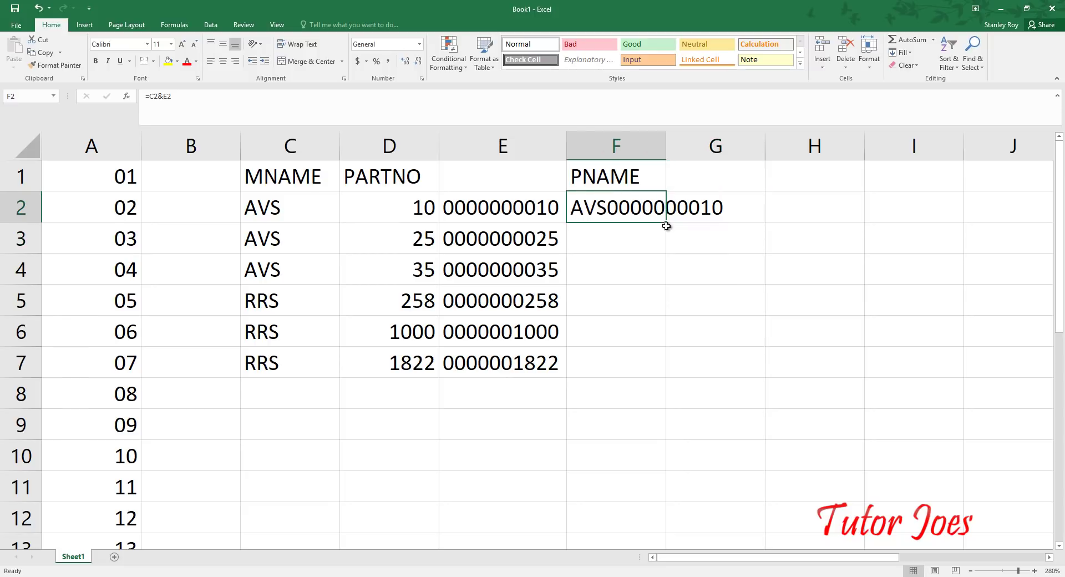
{"action": "left_click", "coordinate": [665, 226]}
{"action": "left_click", "coordinate": [658, 219]}
{"action": "mouse_move", "coordinate": [665, 222]}
{"action": "left_mouse_down"}
{"action": "mouse_move", "coordinate": [672, 308]}
{"action": "mouse_move", "coordinate": [654, 365]}
{"action": "left_mouse_up"}
{"action": "double_click", "coordinate": [667, 136]}
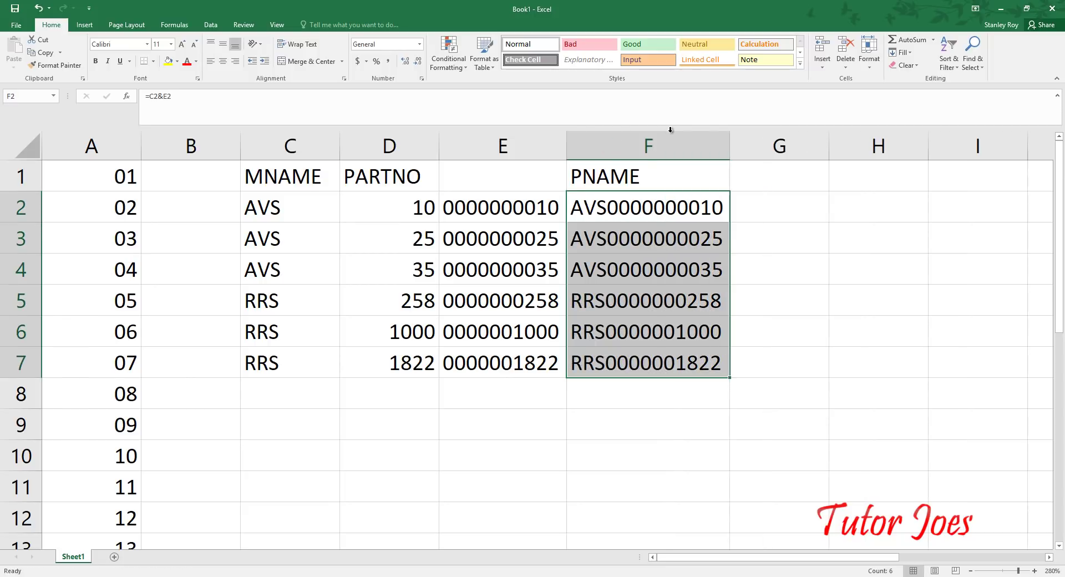
{"action": "left_click", "coordinate": [584, 207]}
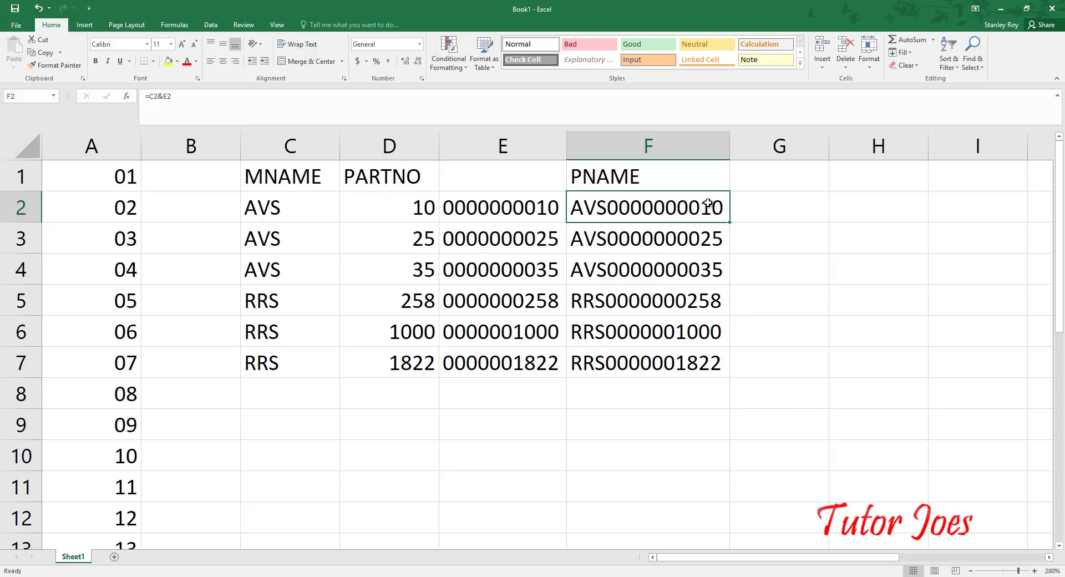
{"action": "left_click", "coordinate": [693, 240]}
{"action": "left_click", "coordinate": [685, 272]}
{"action": "left_click", "coordinate": [681, 301]}
{"action": "left_click", "coordinate": [680, 331]}
{"action": "left_click", "coordinate": [657, 365]}
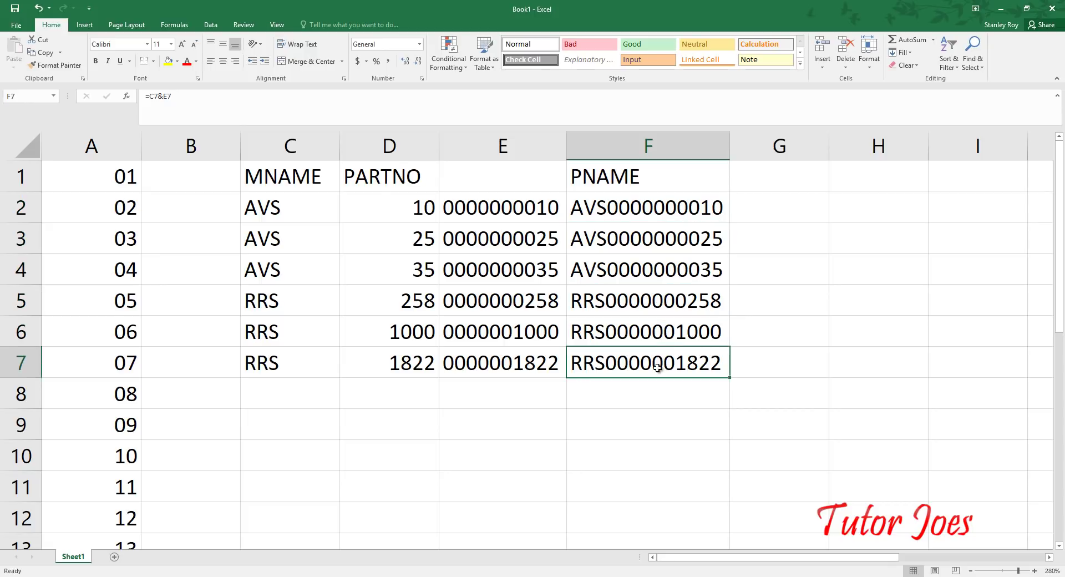
{"action": "left_click_drag", "start_coordinate": [647, 208], "coordinate": [650, 383]}
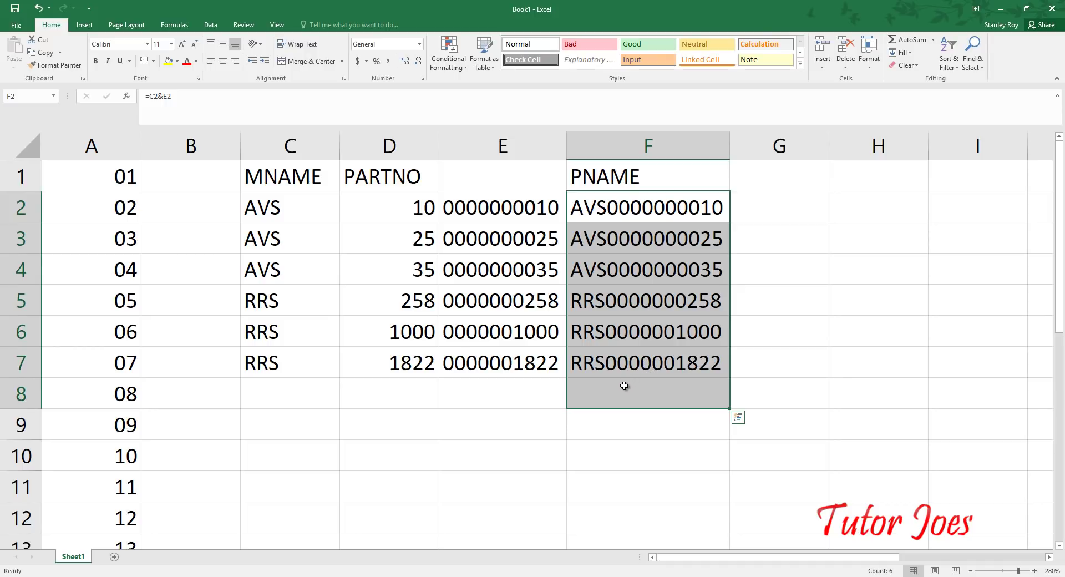
{"action": "left_click", "coordinate": [628, 226]}
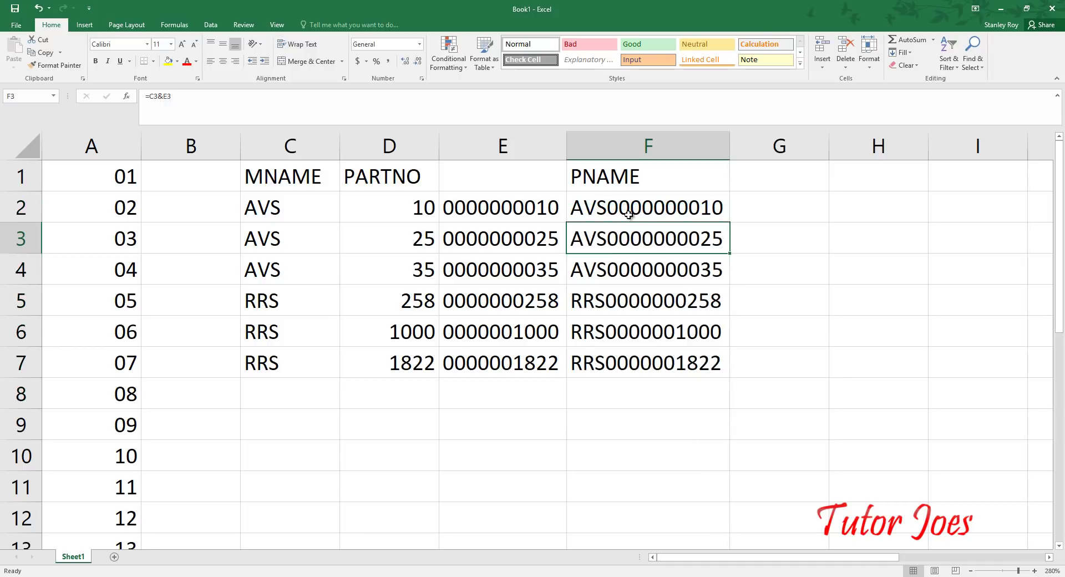
{"action": "double_click", "coordinate": [614, 215]}
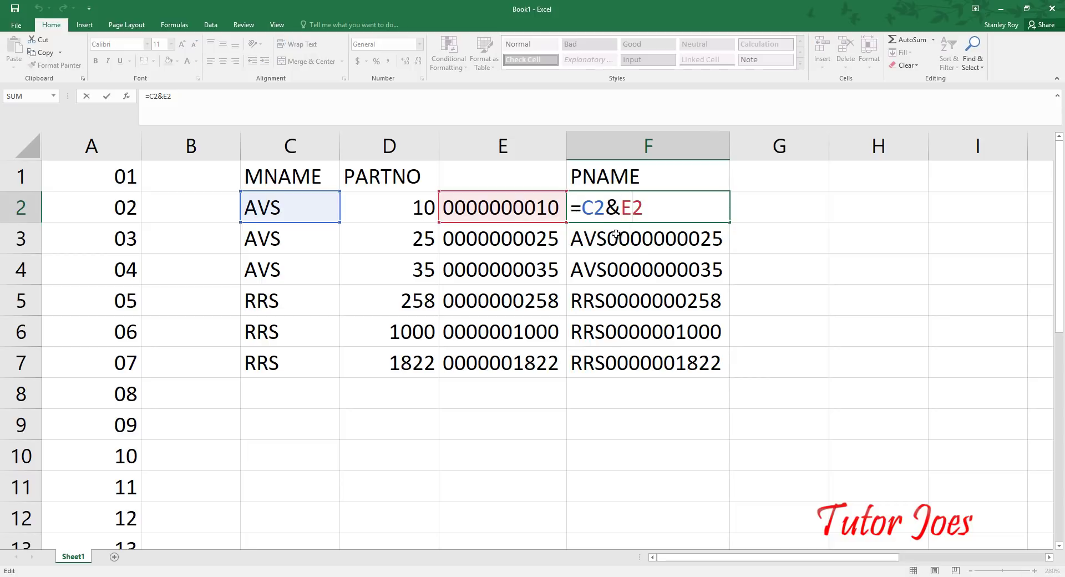
{"action": "key", "text": "Return"}
- Enter =CONCATENATE(C2,E2) in G2 to join MNAME with the padded part number
{"action": "left_click", "coordinate": [776, 215]}
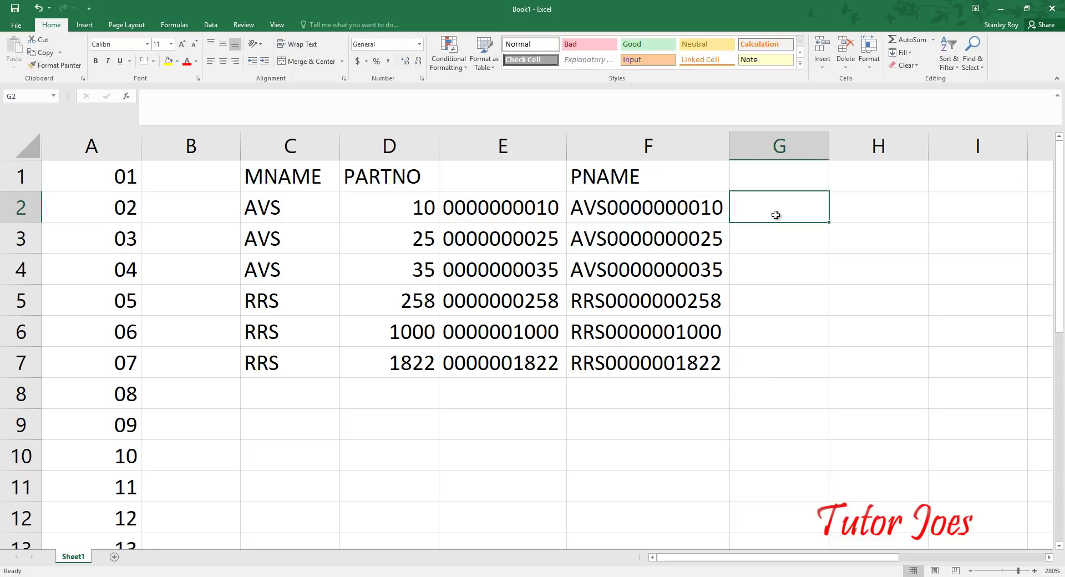
{"action": "type", "text": "="}
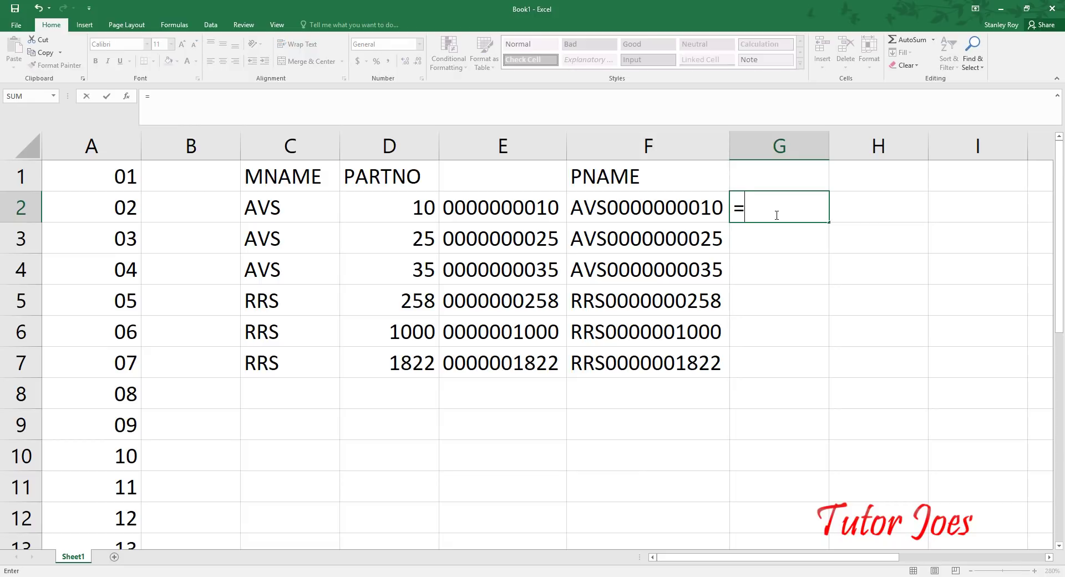
{"action": "type", "text": "CONCA"}
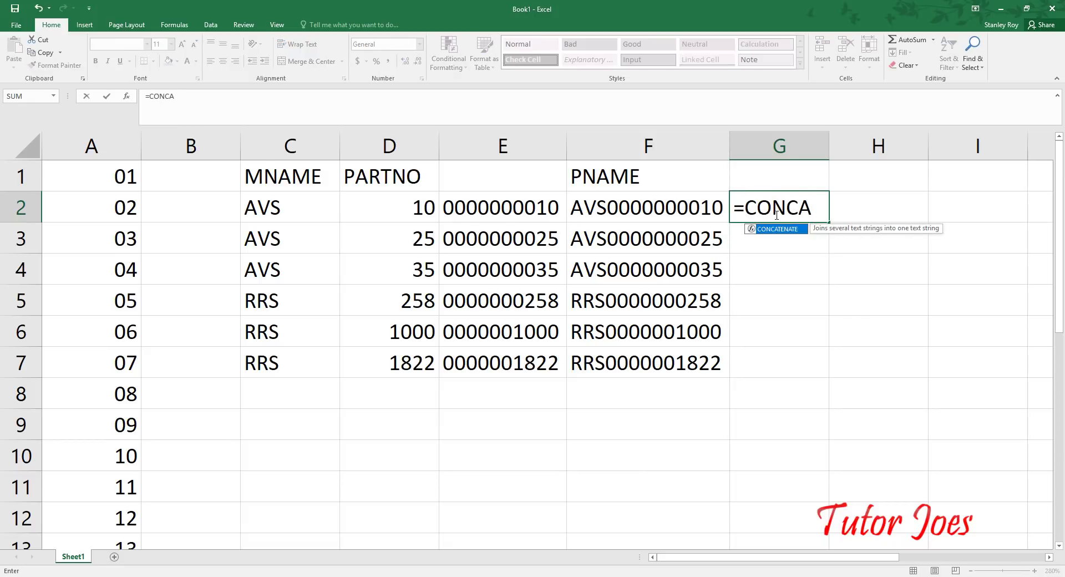
{"action": "type", "text": "TENATE"}
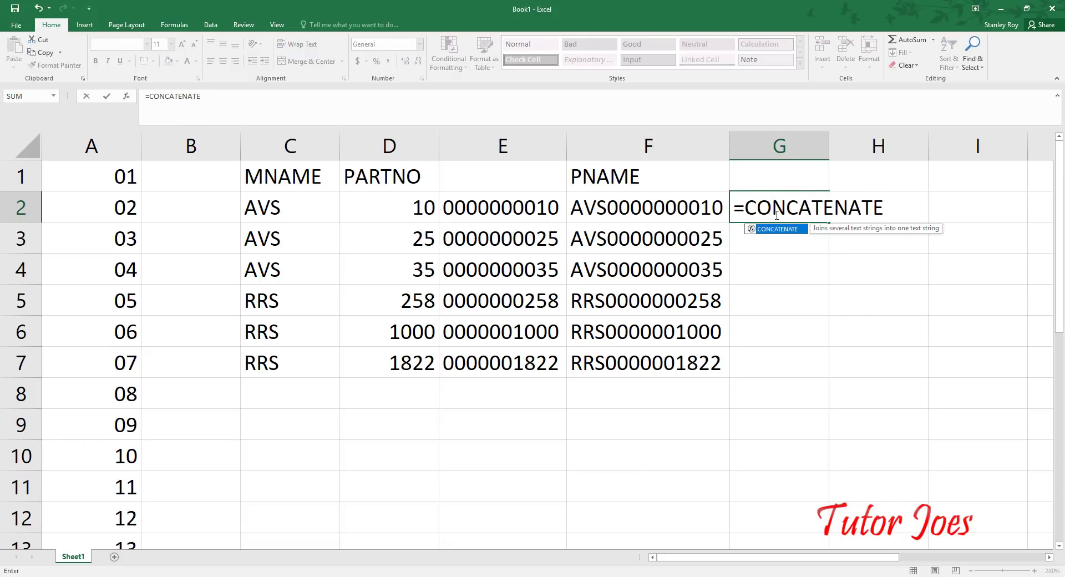
{"action": "type", "text": "("}
{"action": "left_click", "coordinate": [266, 209]}
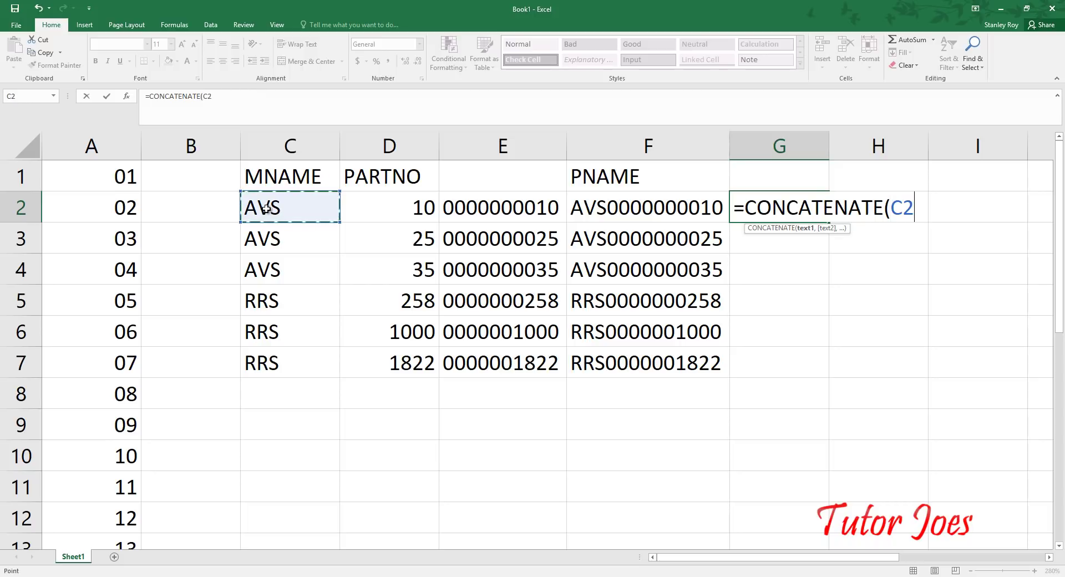
{"action": "type", "text": ","}
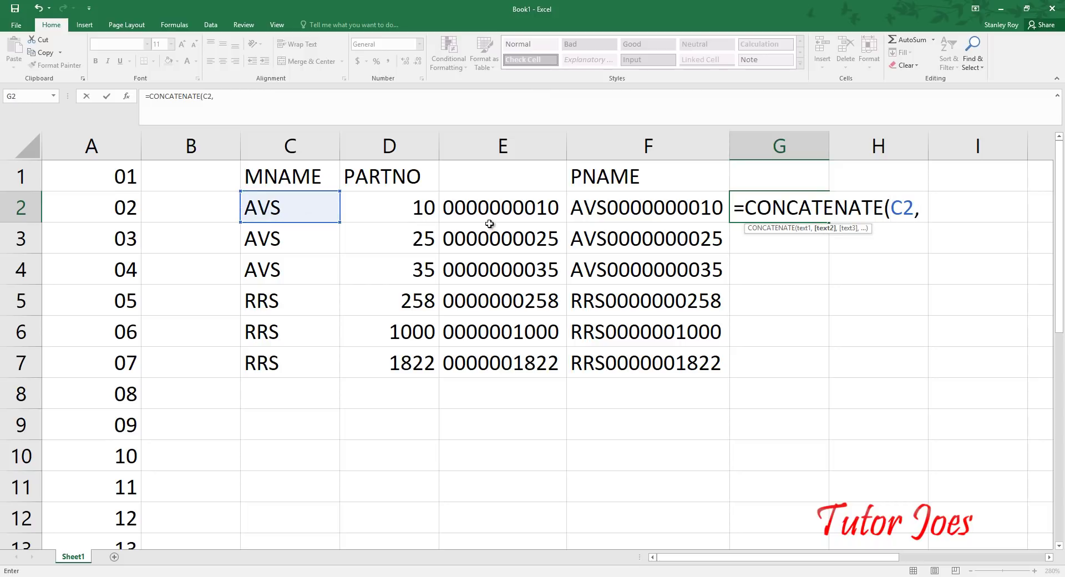
{"action": "left_click", "coordinate": [482, 208]}
{"action": "type", "text": ")"}
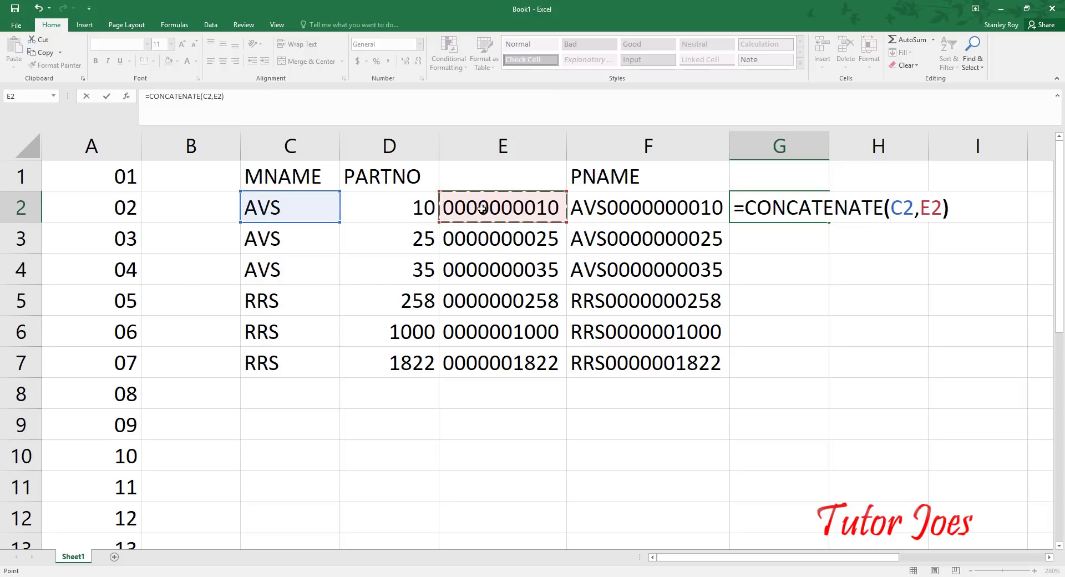
{"action": "key", "text": "Return"}
- Copy the G2 CONCATENATE formula down through G7
{"action": "left_click", "coordinate": [821, 214]}
{"action": "left_click", "coordinate": [831, 216]}
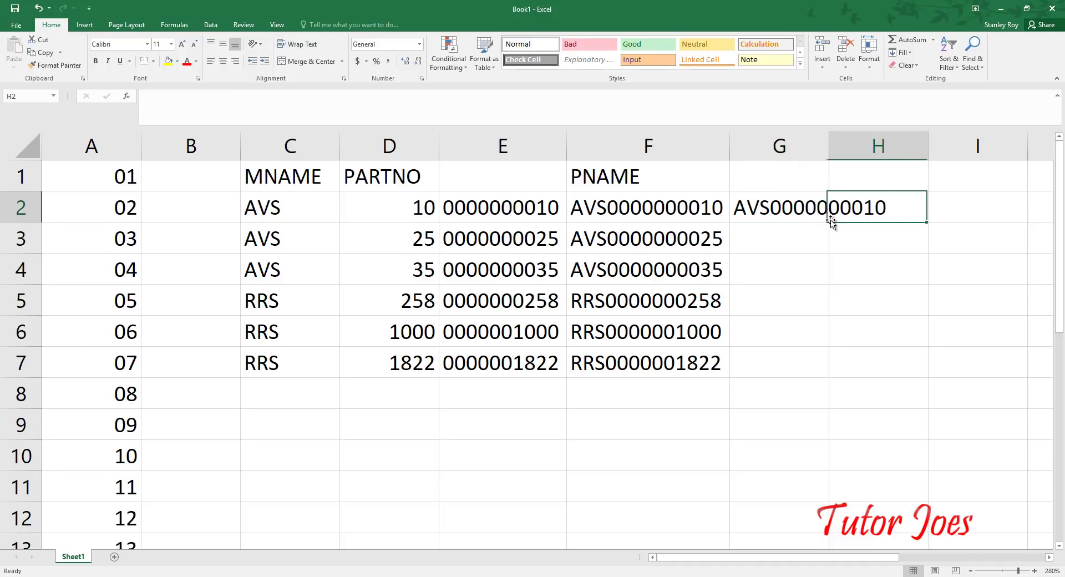
{"action": "left_click", "coordinate": [827, 218]}
{"action": "left_click_drag", "start_coordinate": [832, 224], "coordinate": [822, 391]}
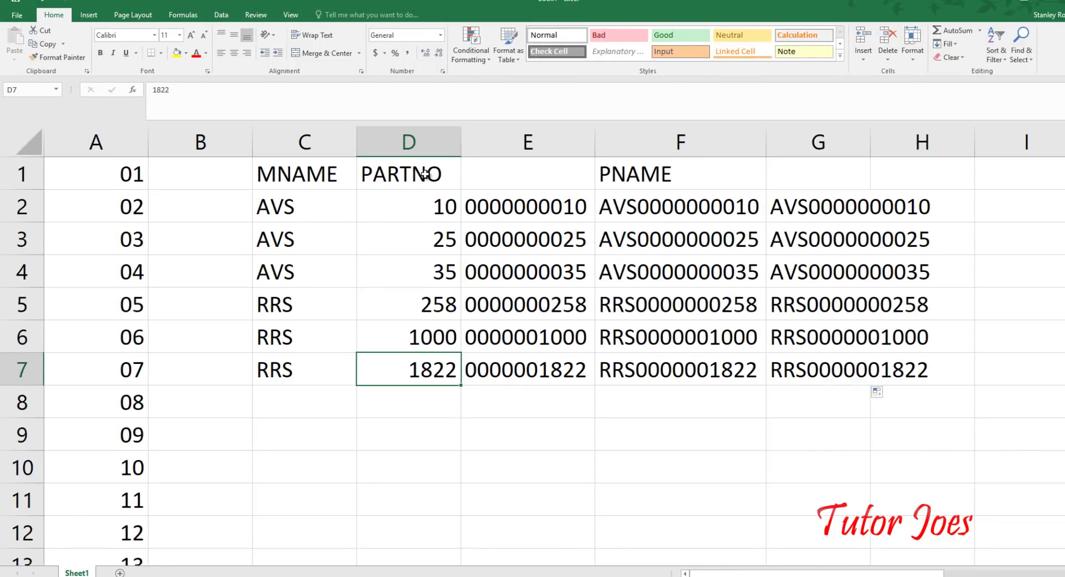
- Widen column G so the joined names fit
{"action": "left_click_drag", "start_coordinate": [424, 174], "coordinate": [885, 370]}
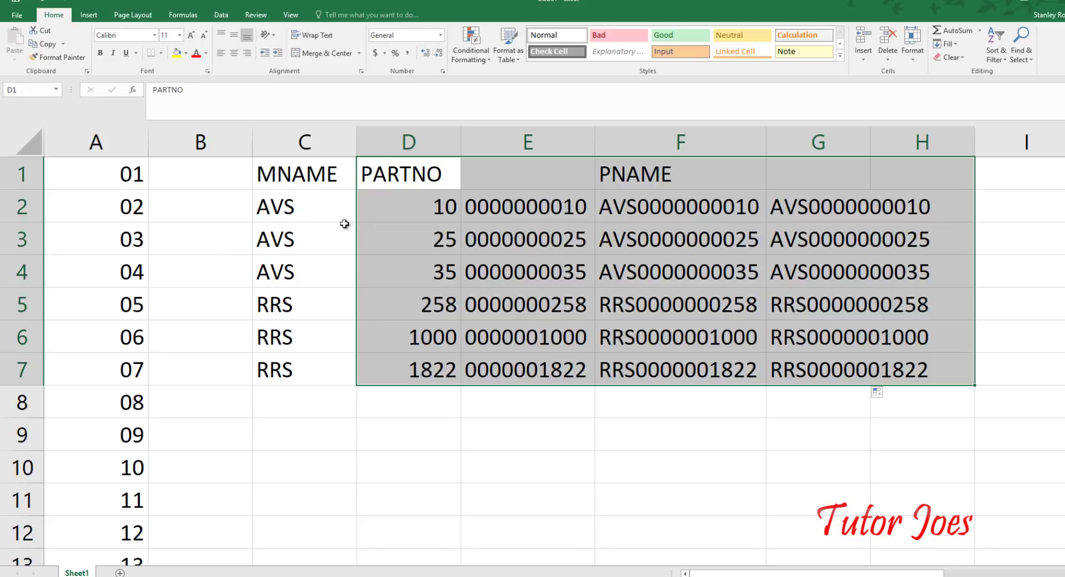
{"action": "mouse_move", "coordinate": [296, 176]}
{"action": "left_mouse_down"}
{"action": "mouse_move", "coordinate": [346, 280]}
{"action": "mouse_move", "coordinate": [744, 341]}
{"action": "left_mouse_up"}
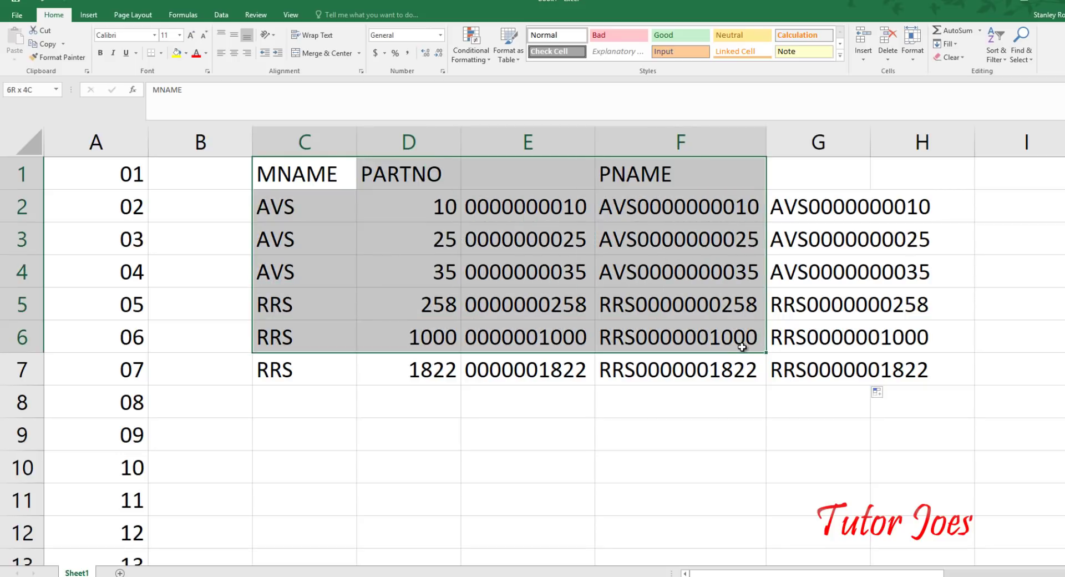
{"action": "left_click_drag", "start_coordinate": [875, 135], "coordinate": [937, 135]}
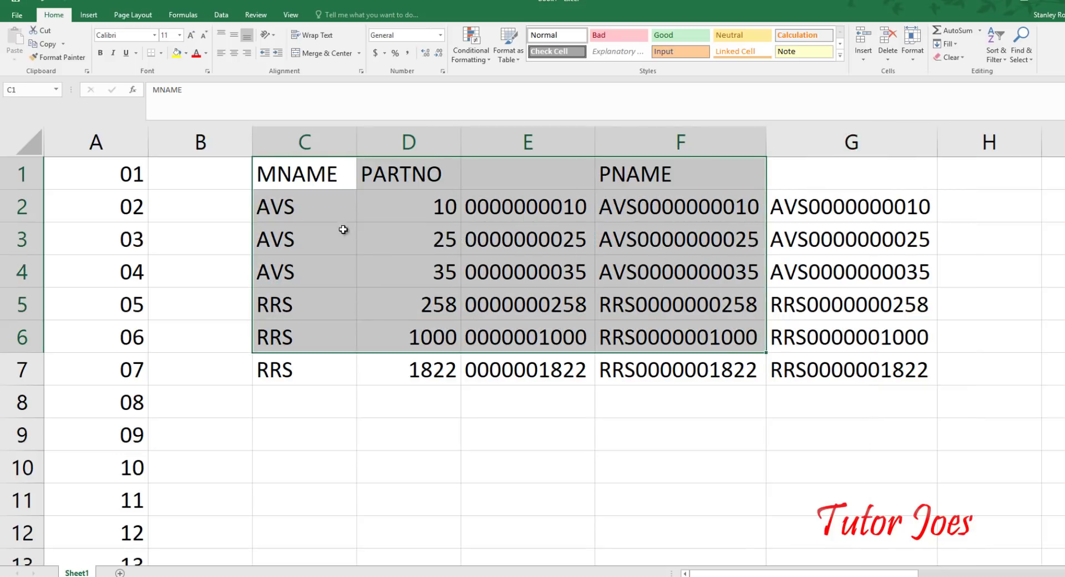
- Delete columns A and B so the table starts in column A
{"action": "left_click", "coordinate": [169, 151]}
{"action": "left_click_drag", "start_coordinate": [131, 162], "coordinate": [77, 145]}
{"action": "right_click", "coordinate": [68, 142]}
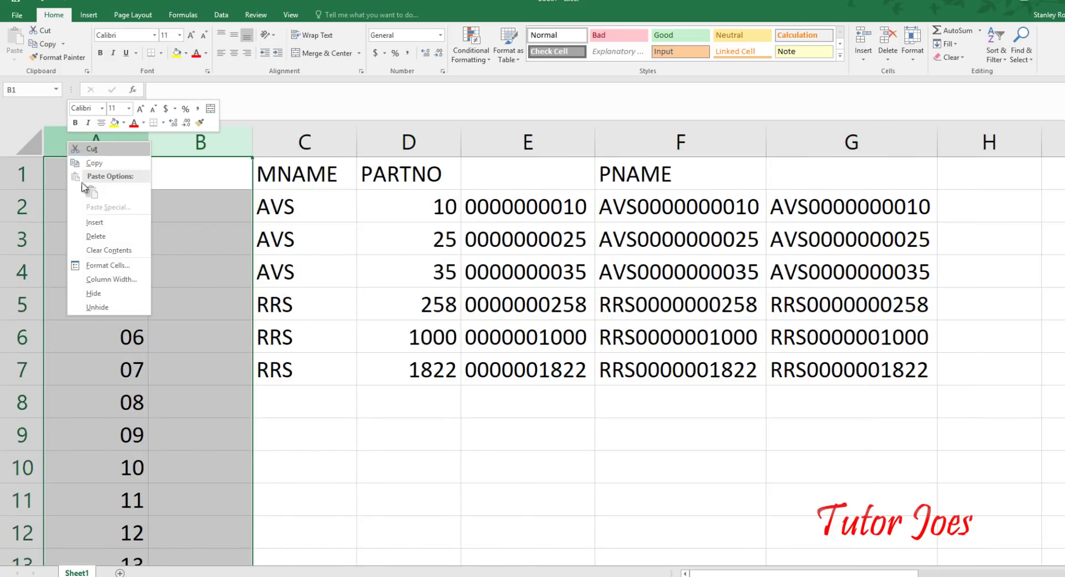
{"action": "left_click", "coordinate": [100, 235]}
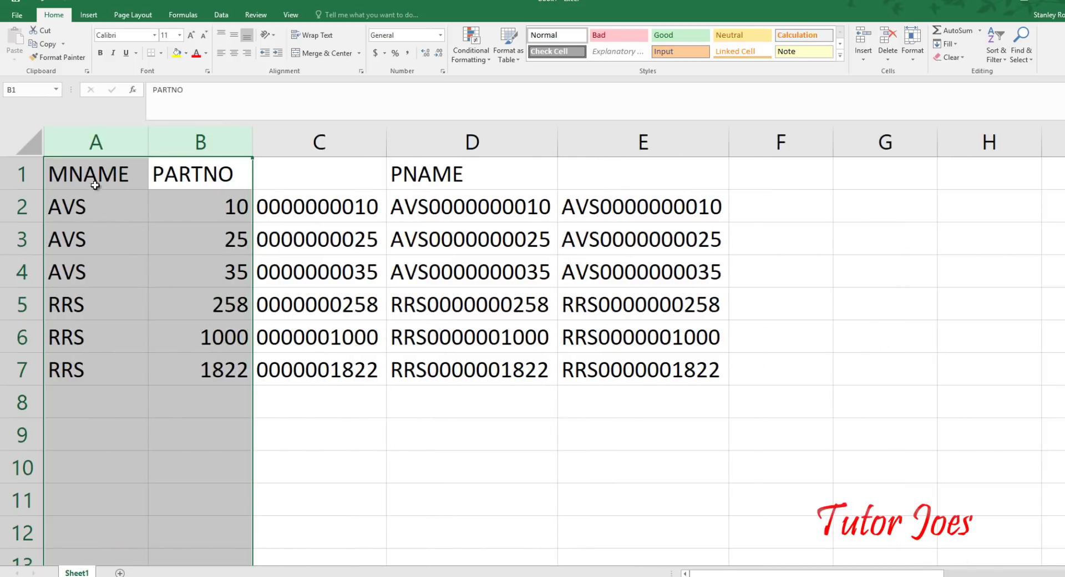
- Apply All Borders to A1:E7 and check the result in print preview
{"action": "mouse_move", "coordinate": [90, 172]}
{"action": "left_mouse_down"}
{"action": "mouse_move", "coordinate": [175, 309]}
{"action": "mouse_move", "coordinate": [636, 388]}
{"action": "left_mouse_up"}
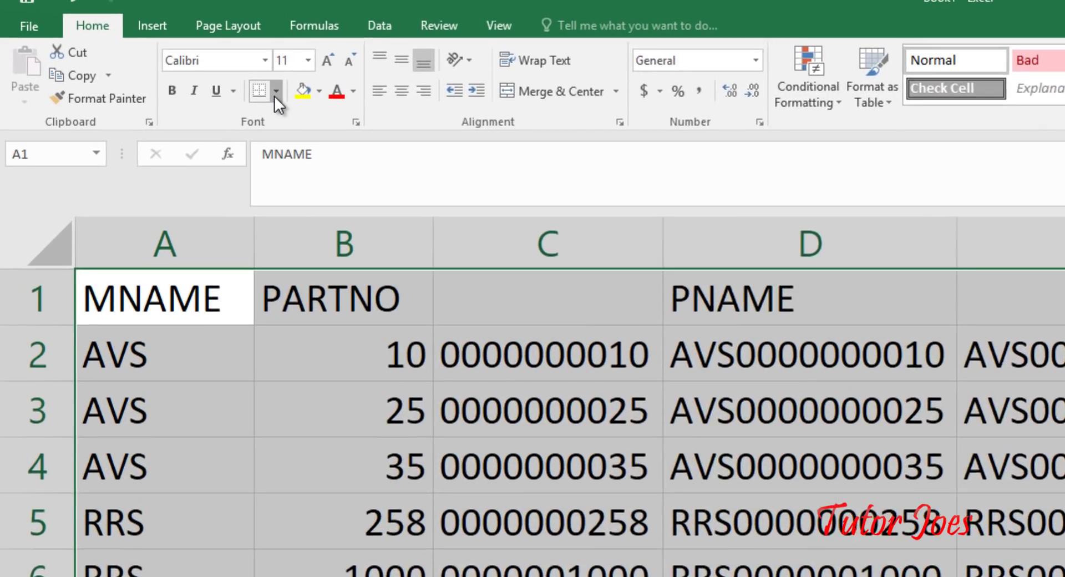
{"action": "left_click", "coordinate": [160, 53]}
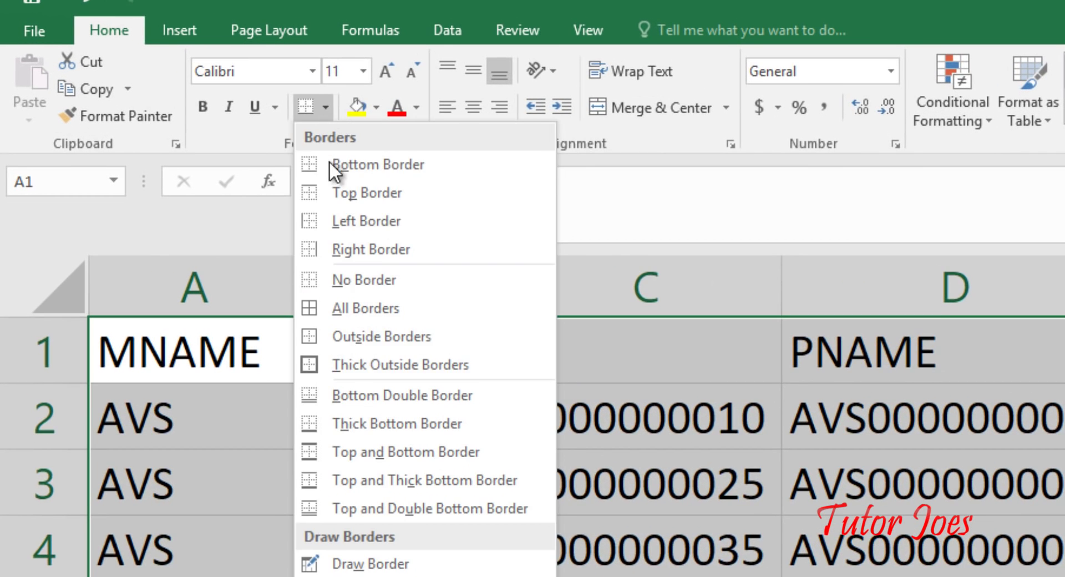
{"action": "left_click", "coordinate": [374, 308]}
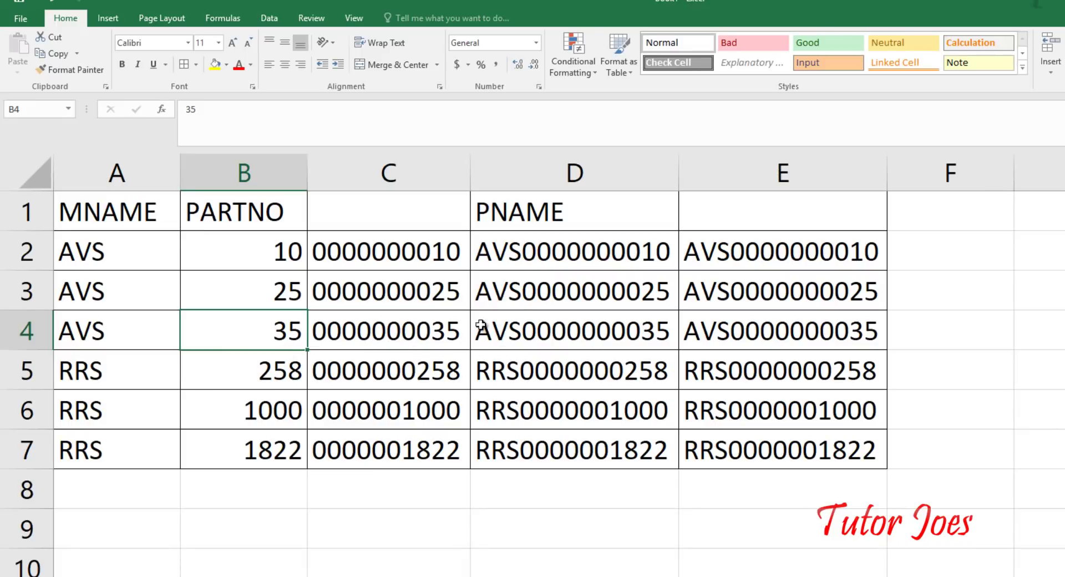
{"action": "key", "text": "ctrl+F2"}
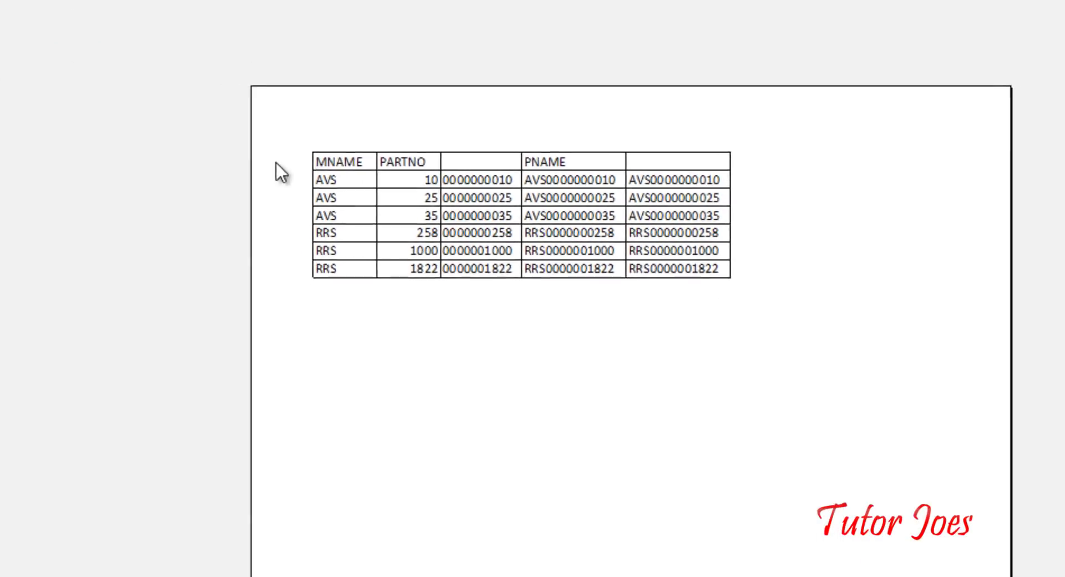
{"action": "left_click", "coordinate": [28, 27]}
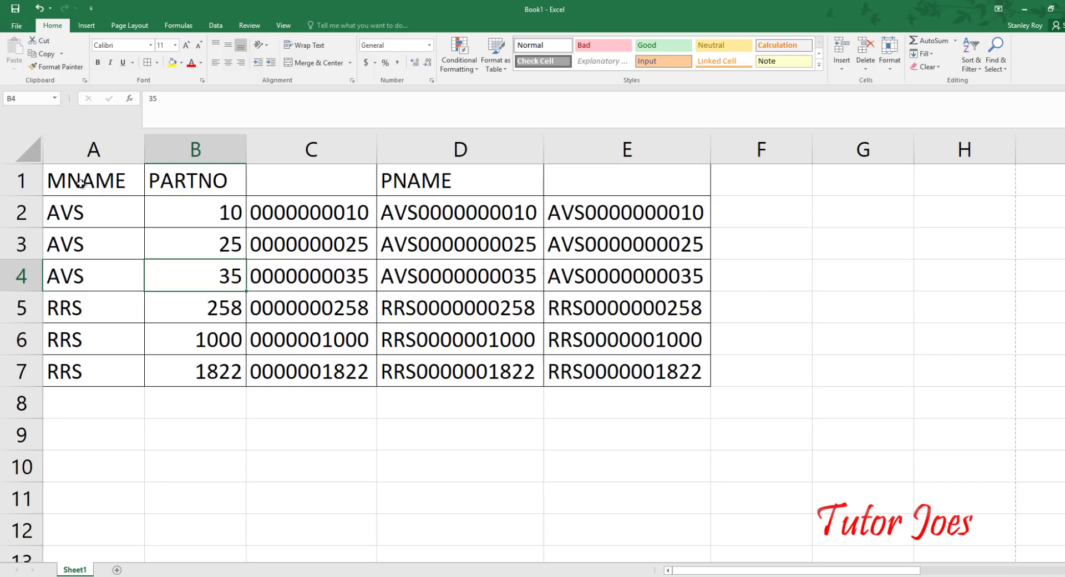
- Apply No Border to the entire sheet and confirm the borderless printout in preview
{"action": "left_click", "coordinate": [31, 149]}
{"action": "left_click", "coordinate": [157, 62]}
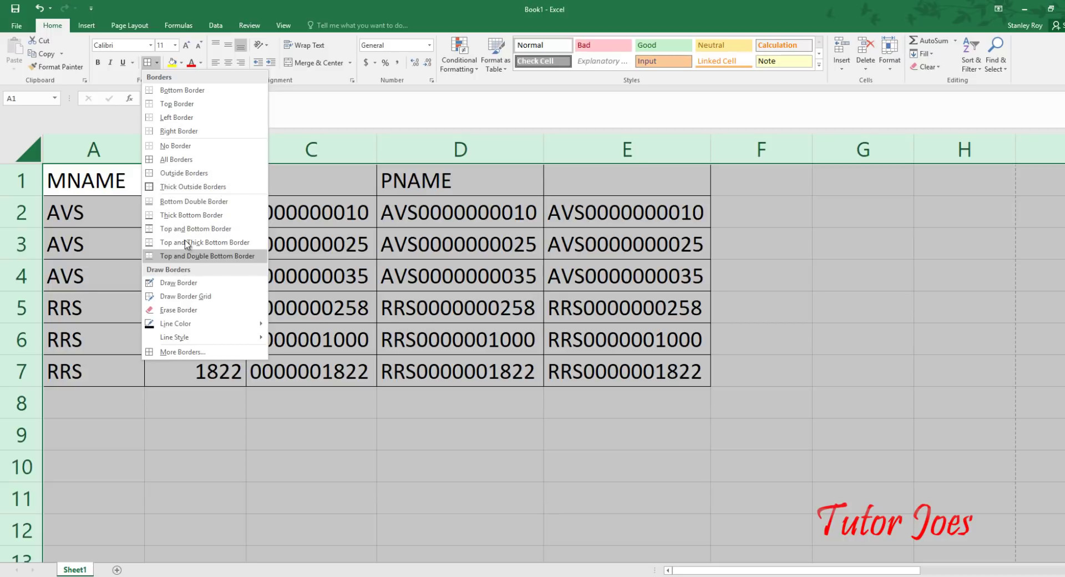
{"action": "left_click", "coordinate": [175, 145]}
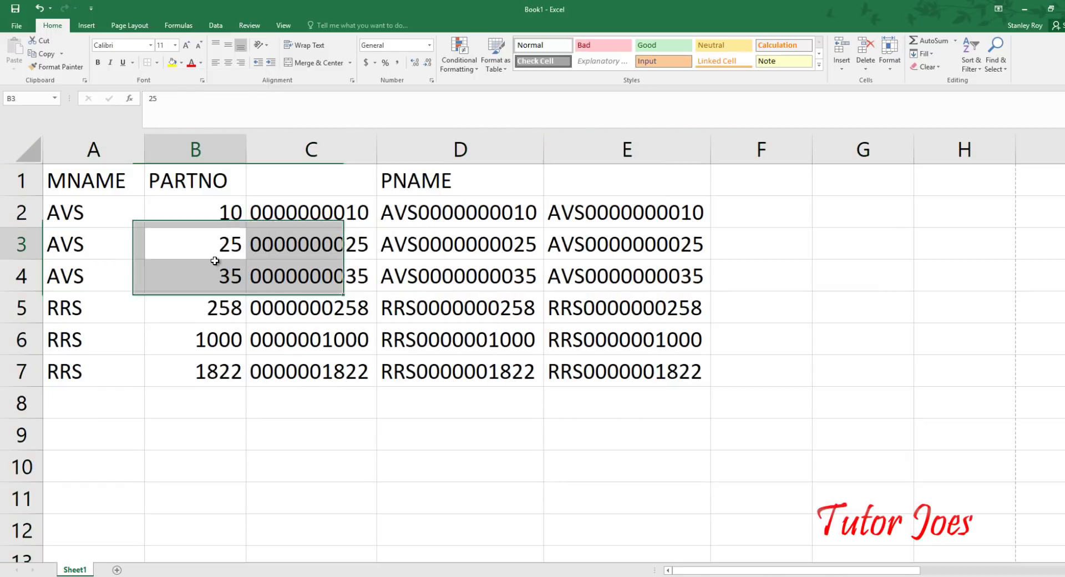
{"action": "left_click", "coordinate": [206, 250]}
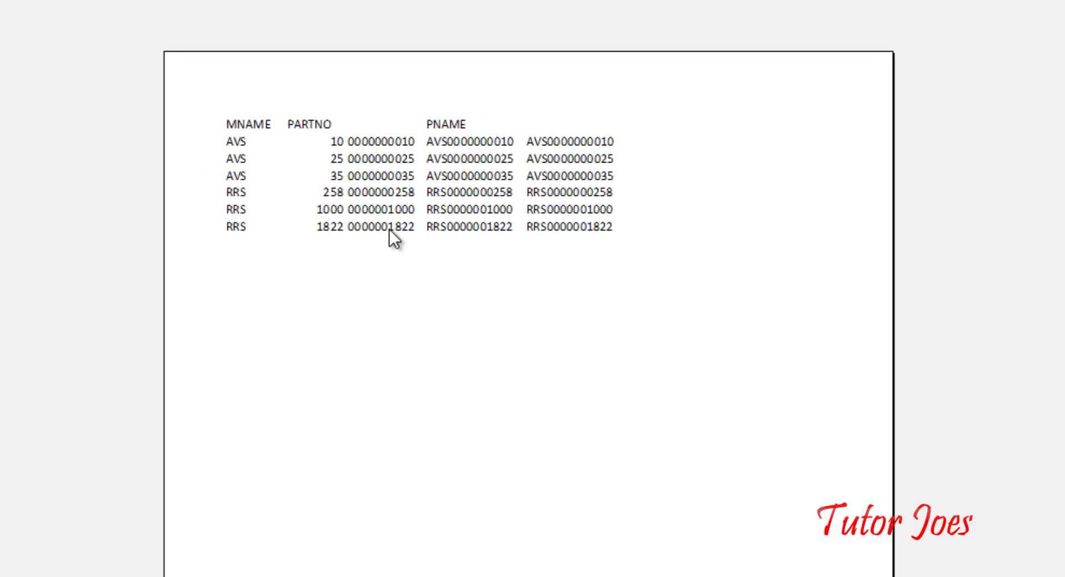
{"action": "left_click", "coordinate": [27, 29]}
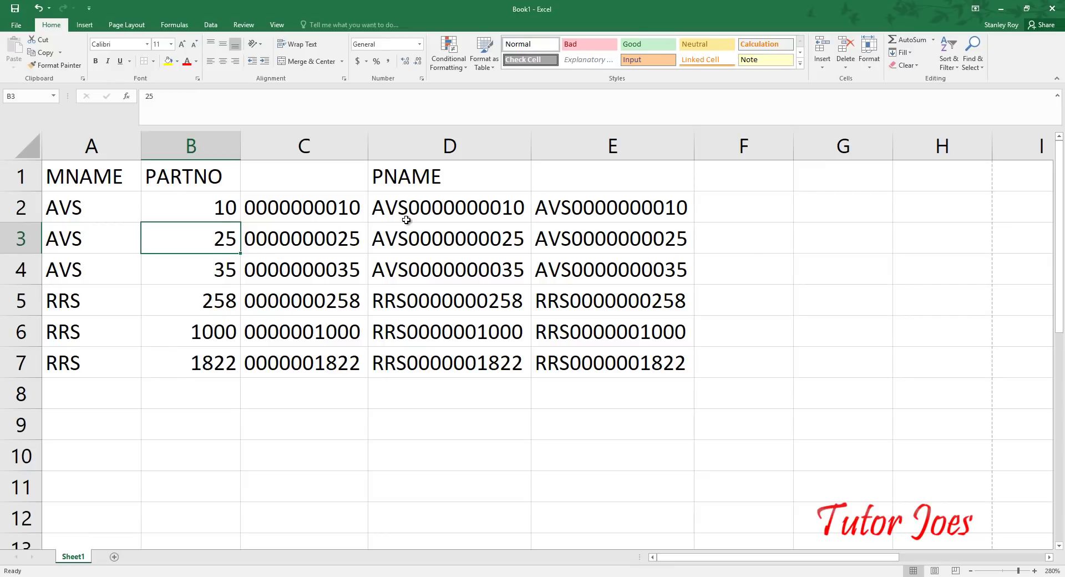
- Tick Gridlines Print in Page Layout Sheet Options and preview the ruled A1:E7 printout
{"action": "left_click_drag", "start_coordinate": [71, 174], "coordinate": [428, 332]}
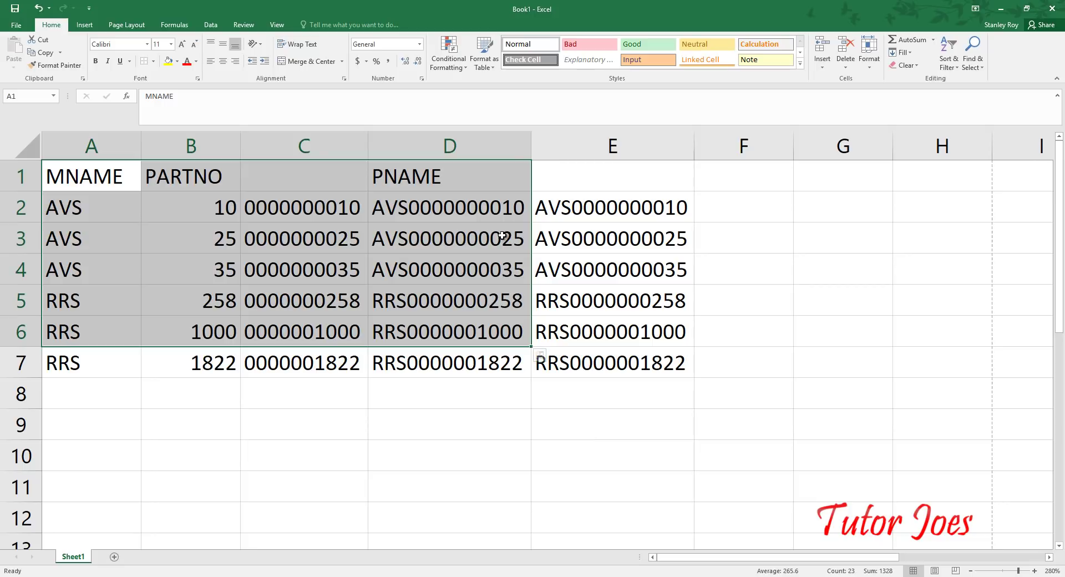
{"action": "left_click", "coordinate": [714, 244]}
{"action": "mouse_move", "coordinate": [126, 186]}
{"action": "left_mouse_down"}
{"action": "mouse_move", "coordinate": [684, 395]}
{"action": "mouse_move", "coordinate": [682, 424]}
{"action": "left_mouse_up"}
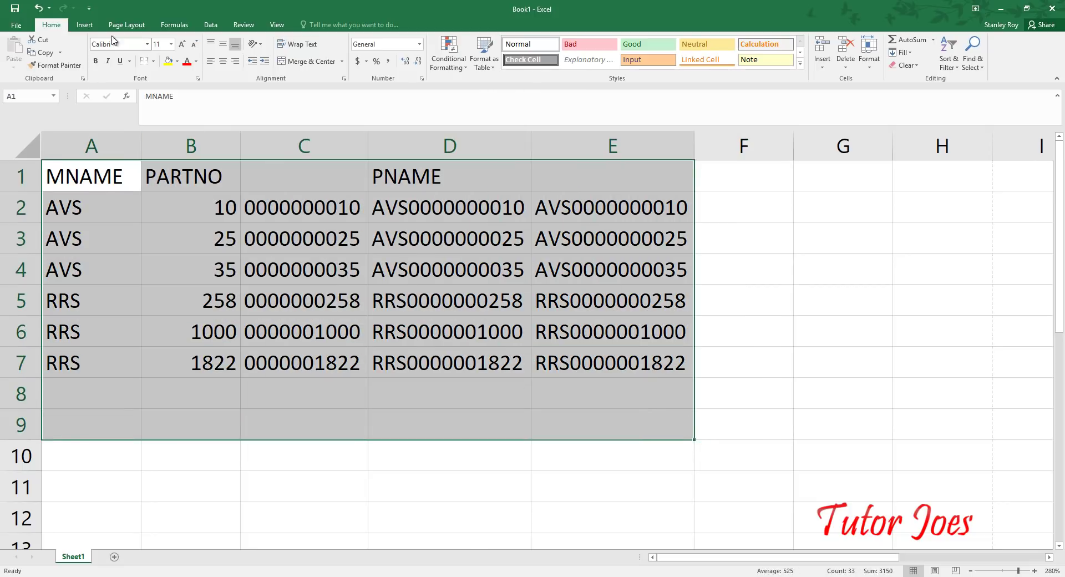
{"action": "left_click", "coordinate": [127, 24]}
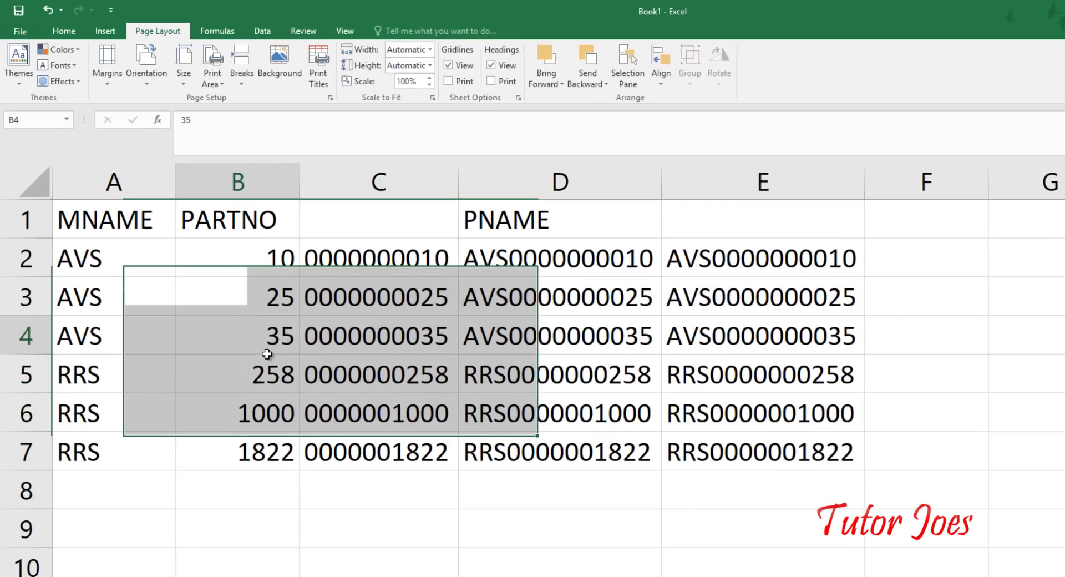
{"action": "left_click", "coordinate": [191, 270]}
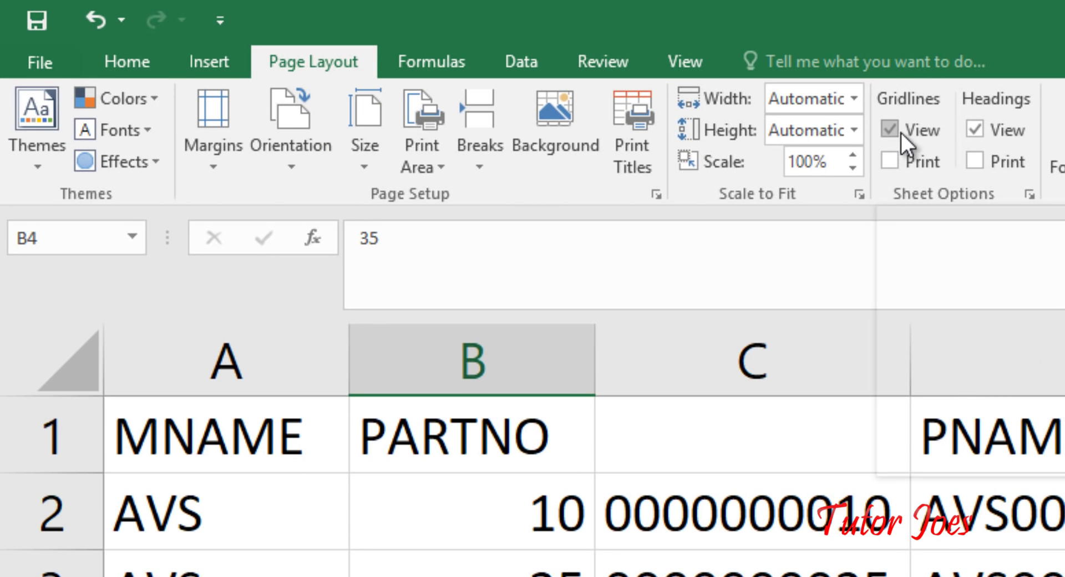
{"action": "left_click", "coordinate": [891, 162]}
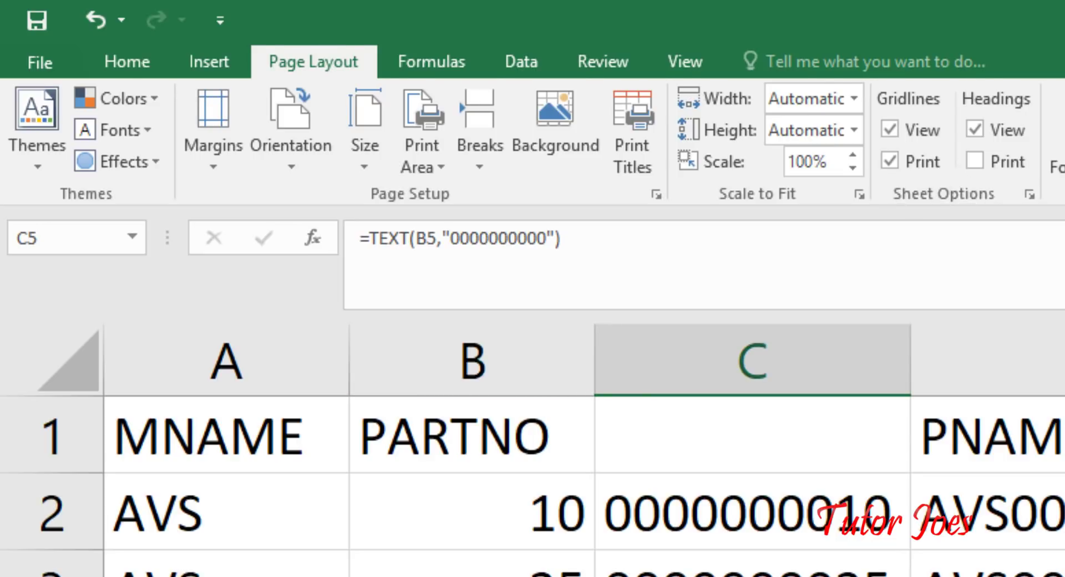
{"action": "key", "text": "ctrl+p"}
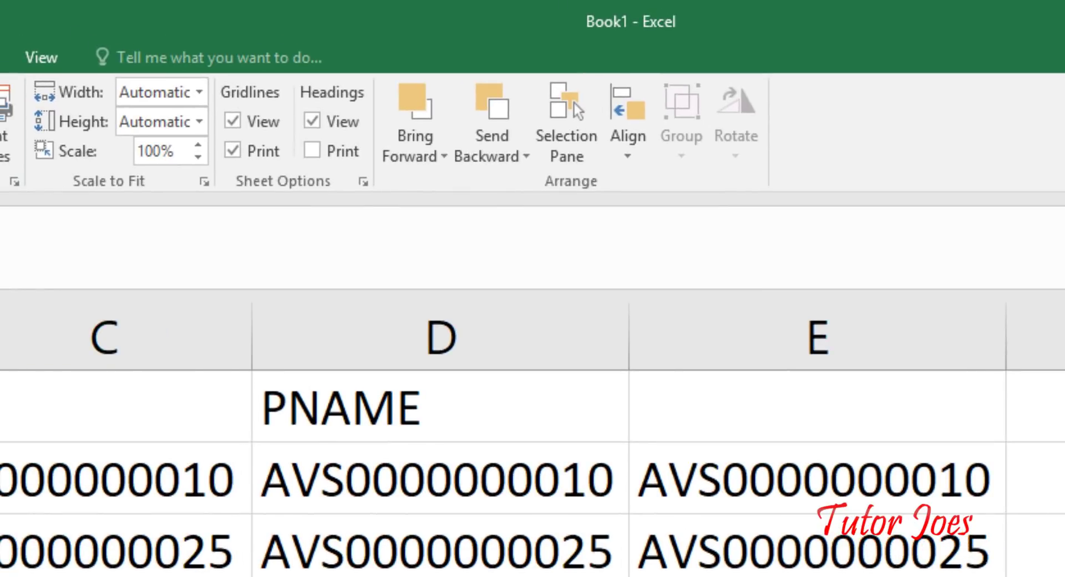
{"action": "mouse_move", "coordinate": [56, 405]}
{"action": "left_mouse_down"}
{"action": "mouse_move", "coordinate": [499, 555]}
{"action": "mouse_move", "coordinate": [815, 555]}
{"action": "left_mouse_up"}
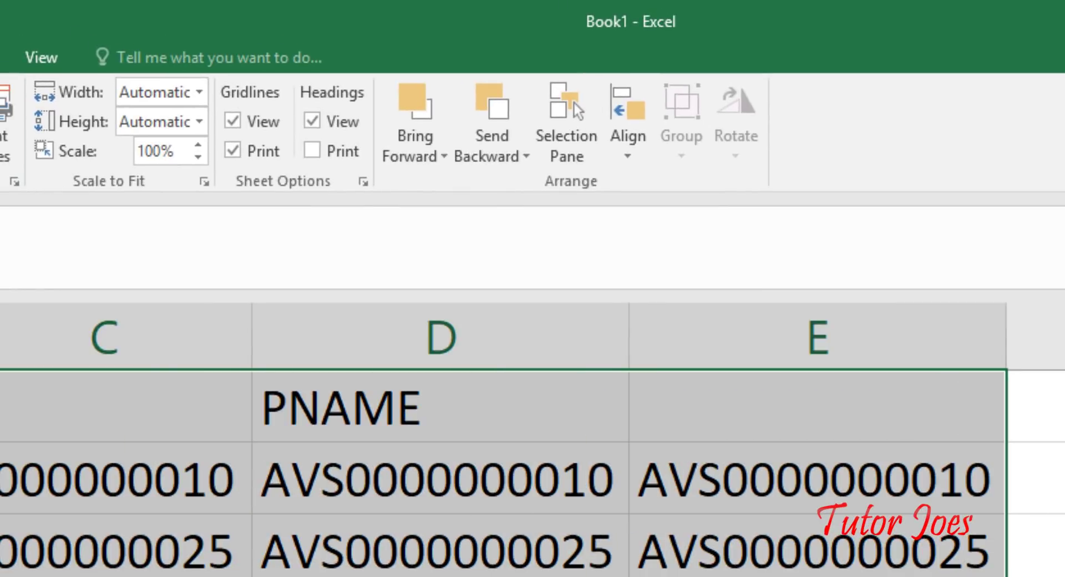